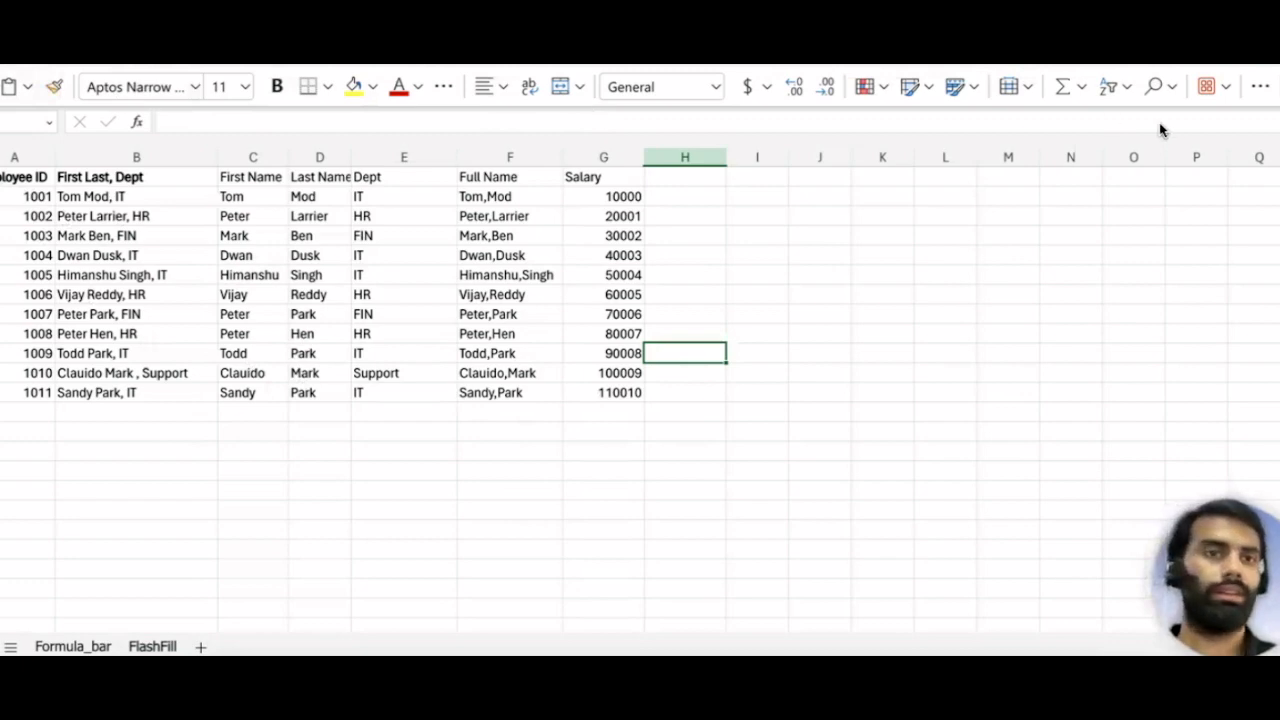
- Switch the ribbon layout from single line to Classic Ribbon
{"action": "left_click", "coordinate": [1262, 86]}
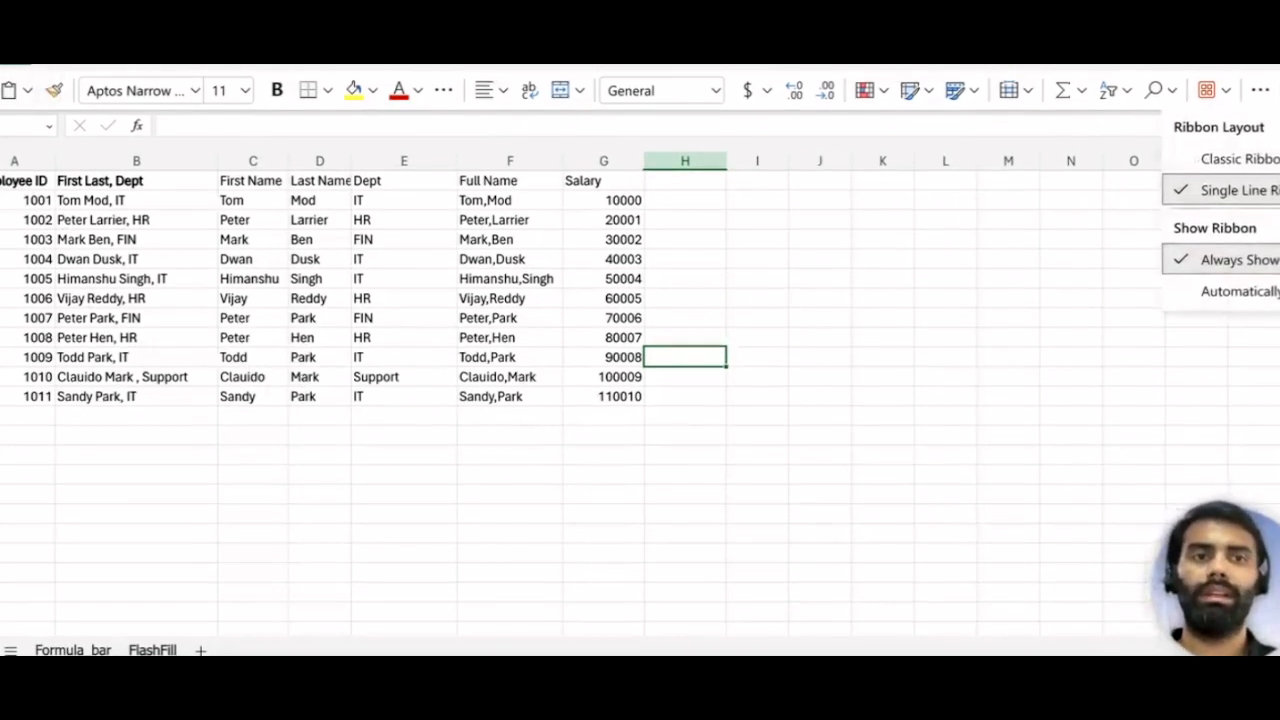
{"action": "left_click", "coordinate": [1246, 162]}
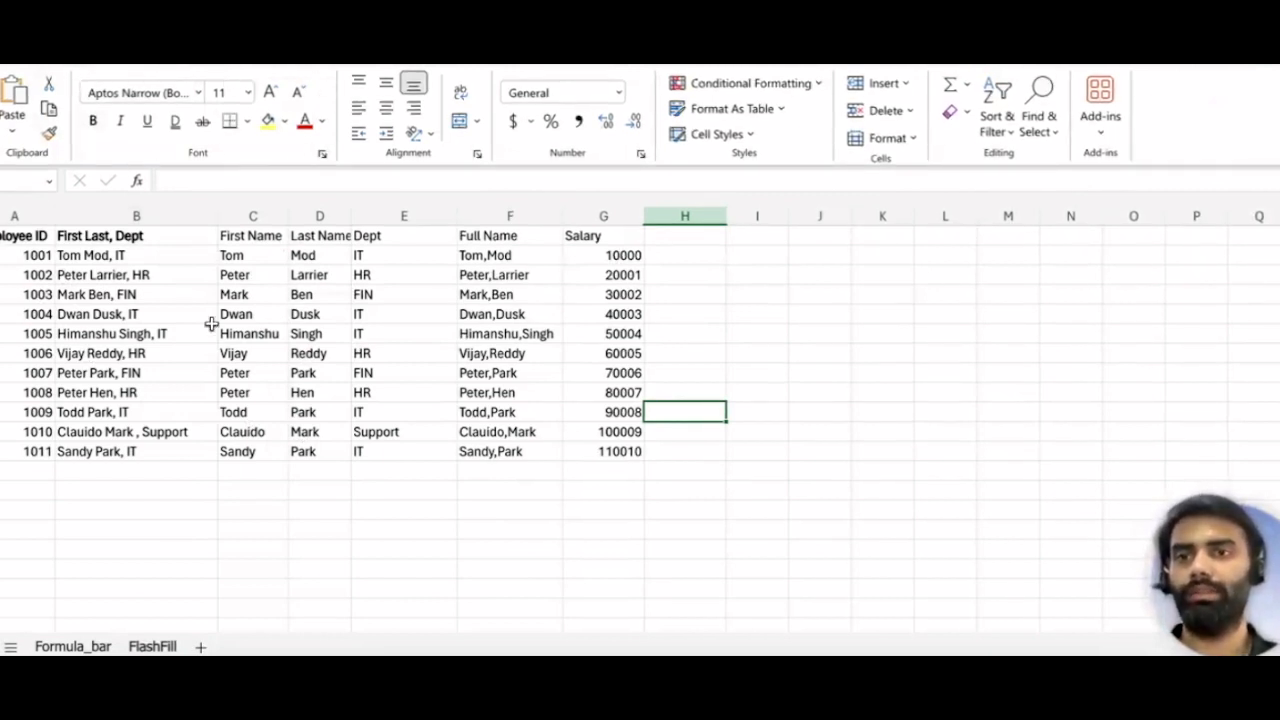
- Set the font of the first data cell in the First Last, Dept column to Arial
{"action": "left_click", "coordinate": [87, 259]}
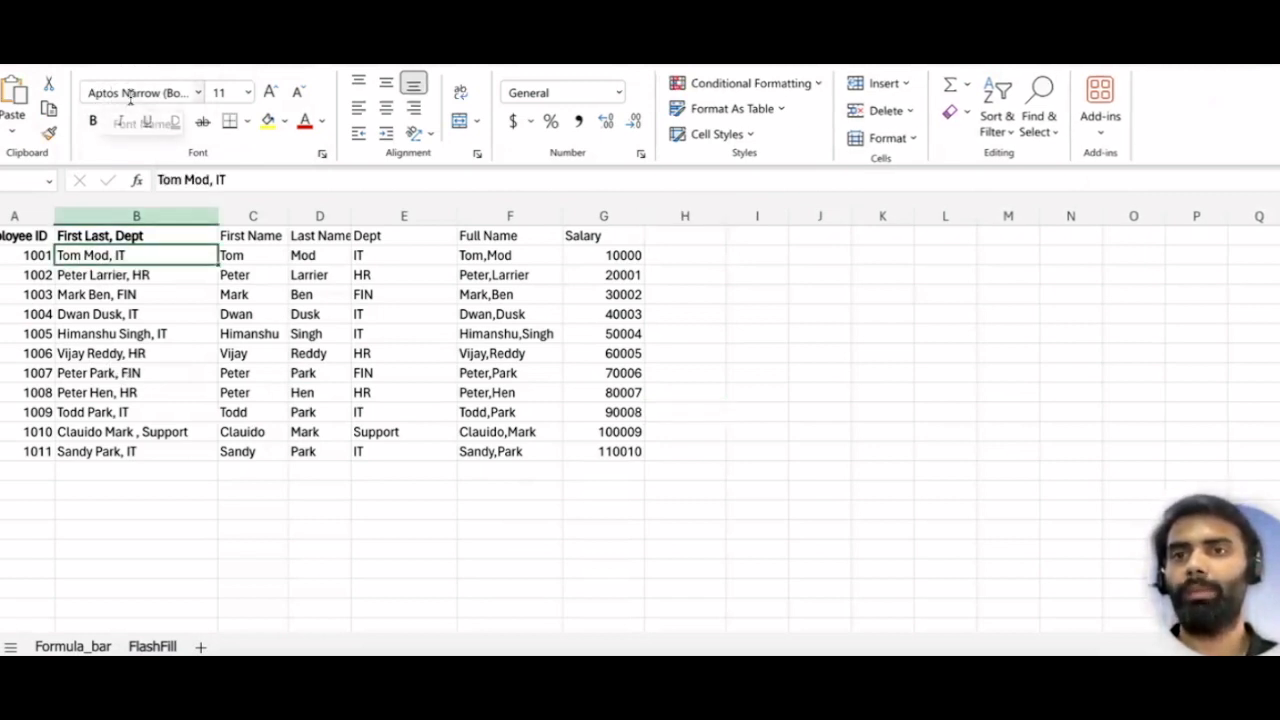
{"action": "left_click", "coordinate": [198, 92]}
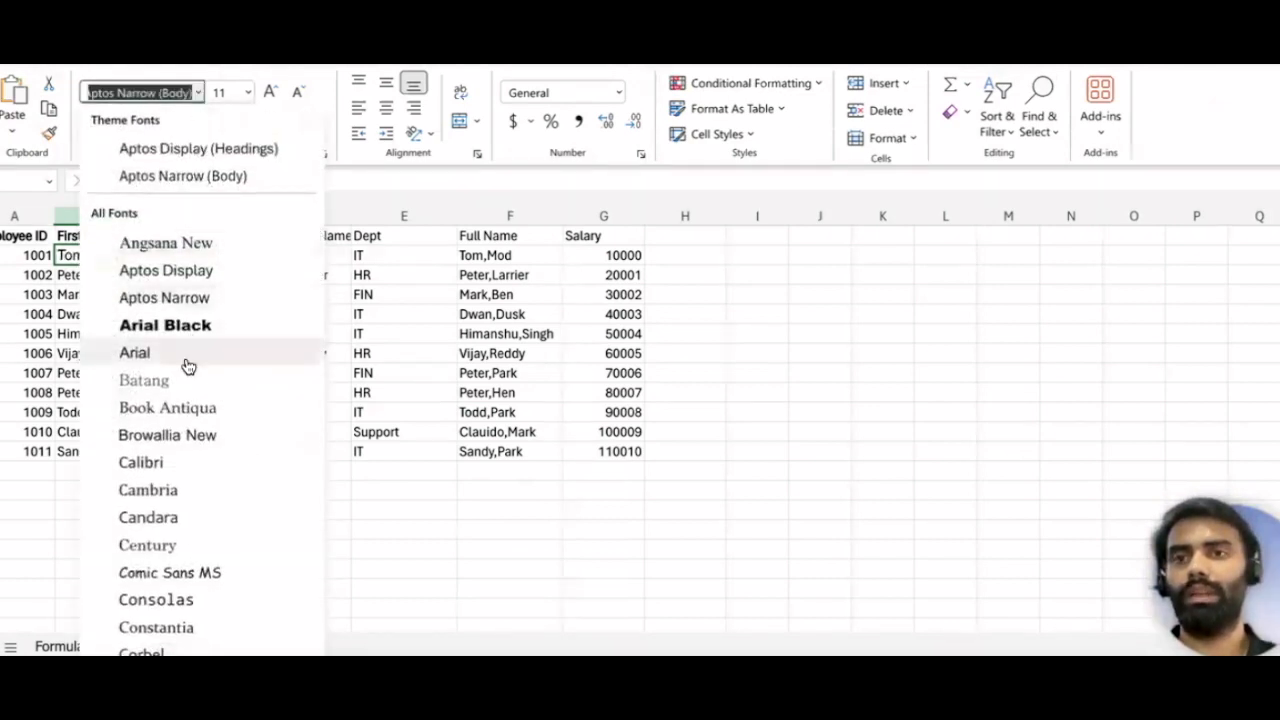
{"action": "left_click", "coordinate": [136, 353]}
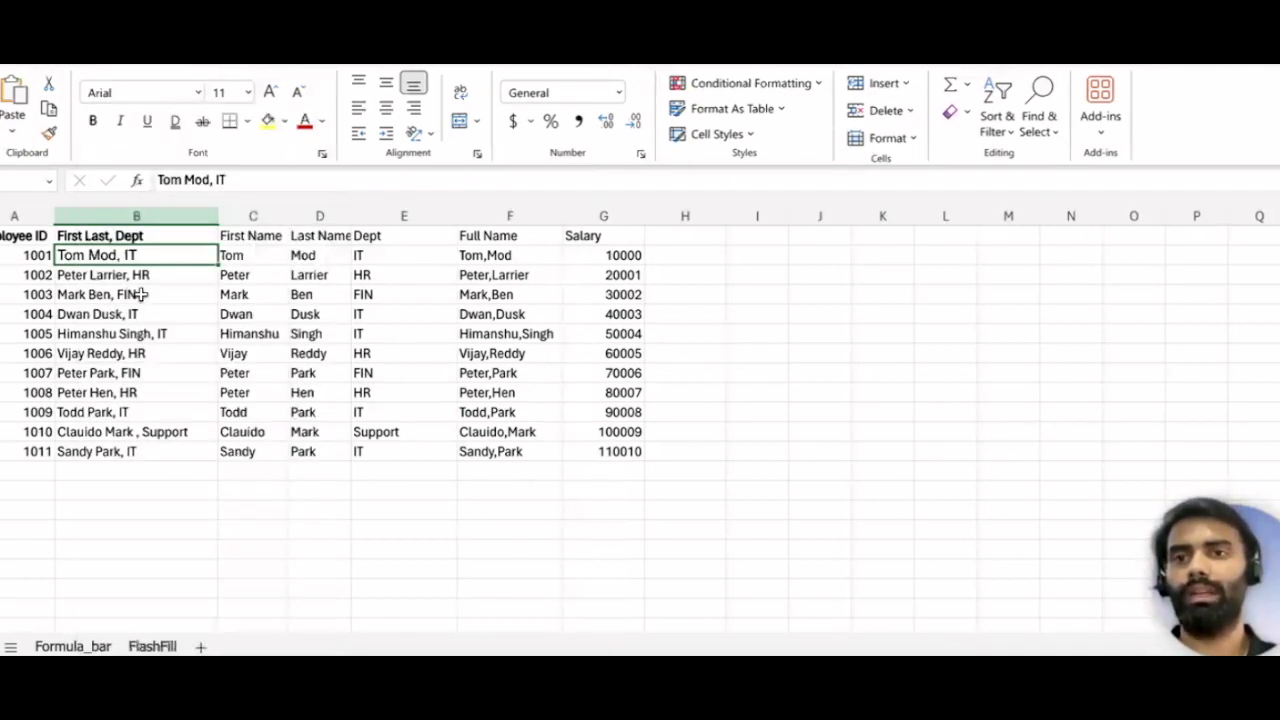
{"action": "left_click", "coordinate": [100, 275]}
- Choose font size 11 for the first data cell in column B, and try enlarging and shrinking its text three times each
{"action": "left_click", "coordinate": [95, 255]}
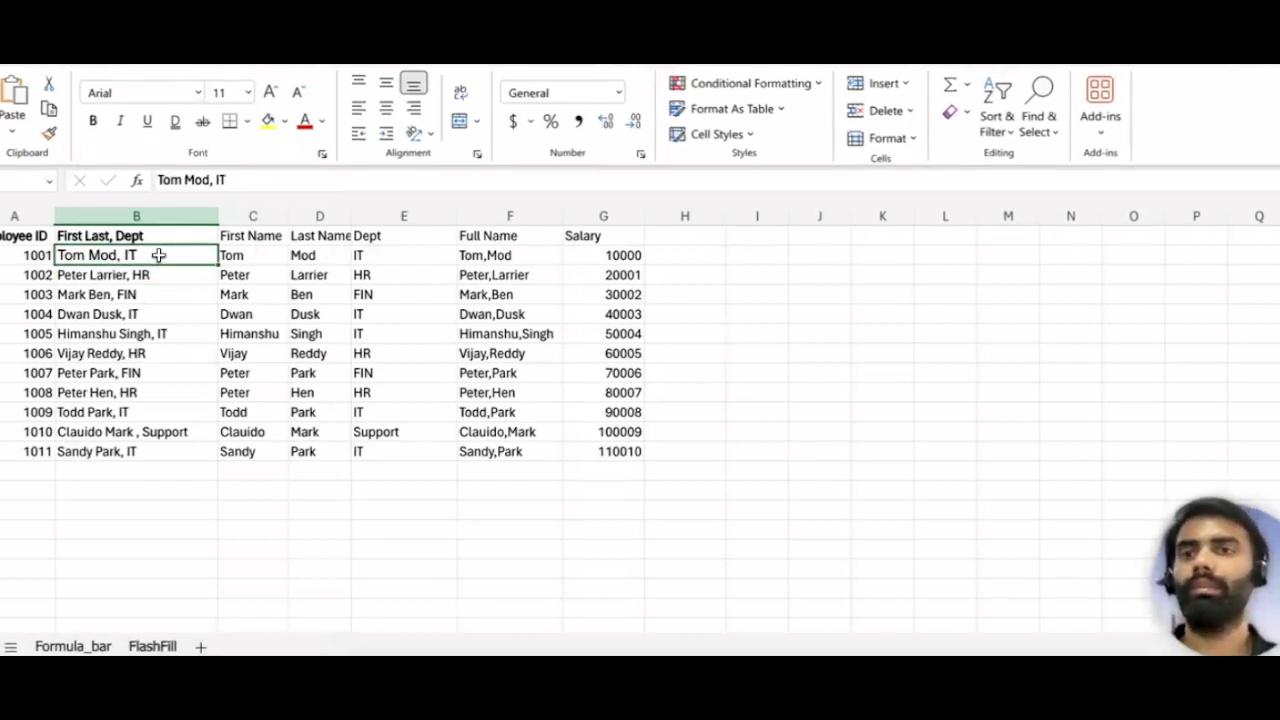
{"action": "left_click", "coordinate": [247, 93]}
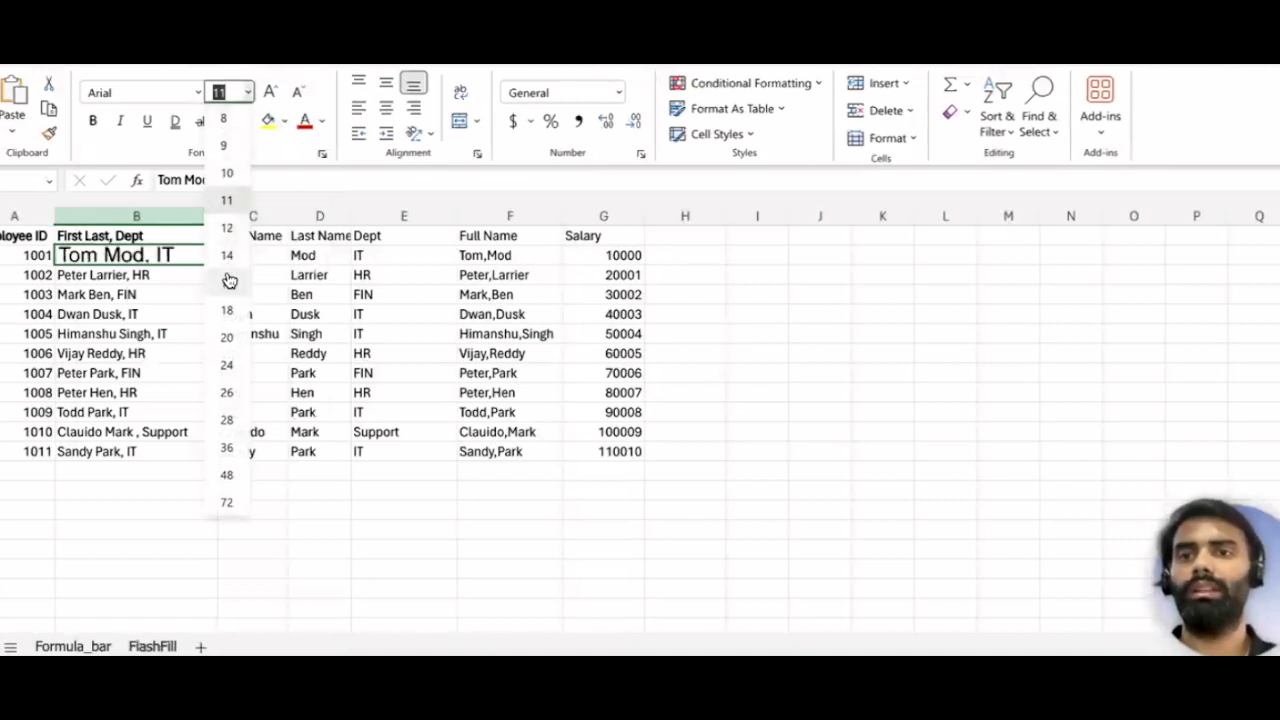
{"action": "left_click", "coordinate": [226, 201]}
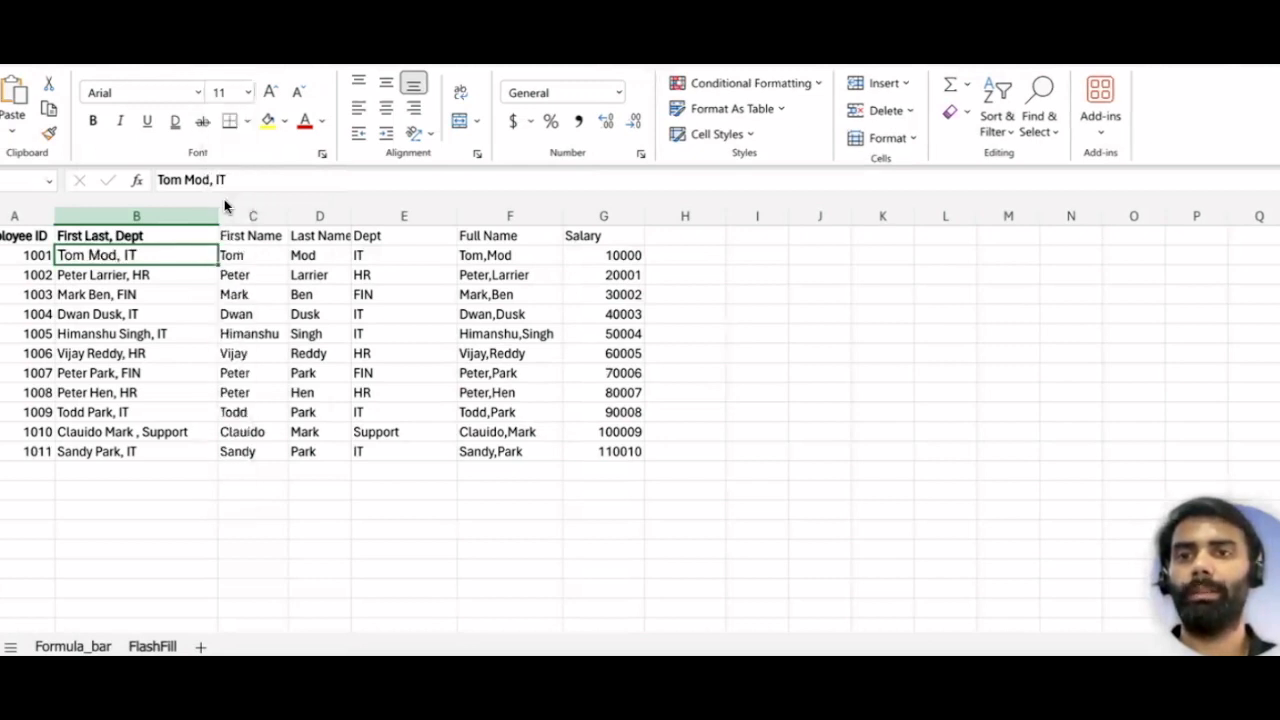
{"action": "left_click", "coordinate": [271, 96]}
{"action": "left_click", "coordinate": [271, 96]}
{"action": "left_click", "coordinate": [271, 96]}
{"action": "left_click", "coordinate": [295, 96]}
{"action": "left_click", "coordinate": [295, 96]}
{"action": "left_click", "coordinate": [295, 96]}
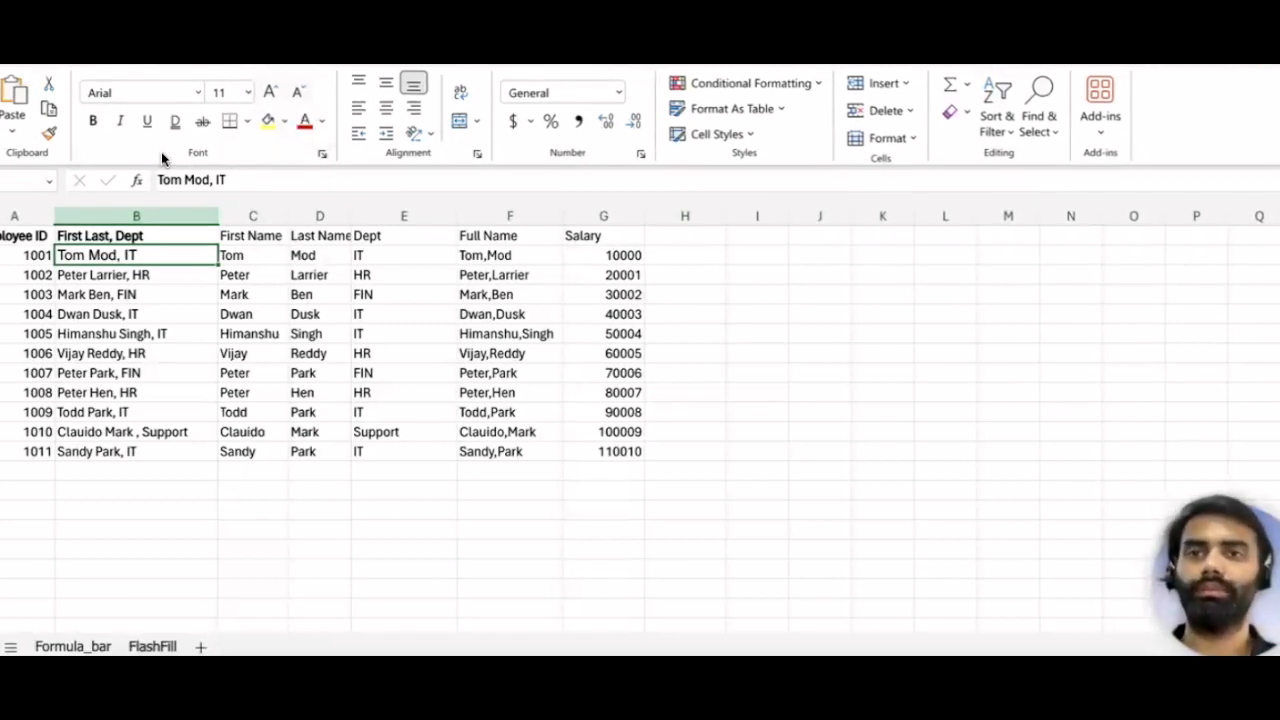
- Try bold, italic and underline one after another on the first data cell in column B, removing each again
{"action": "left_click", "coordinate": [91, 124]}
{"action": "left_click", "coordinate": [92, 124]}
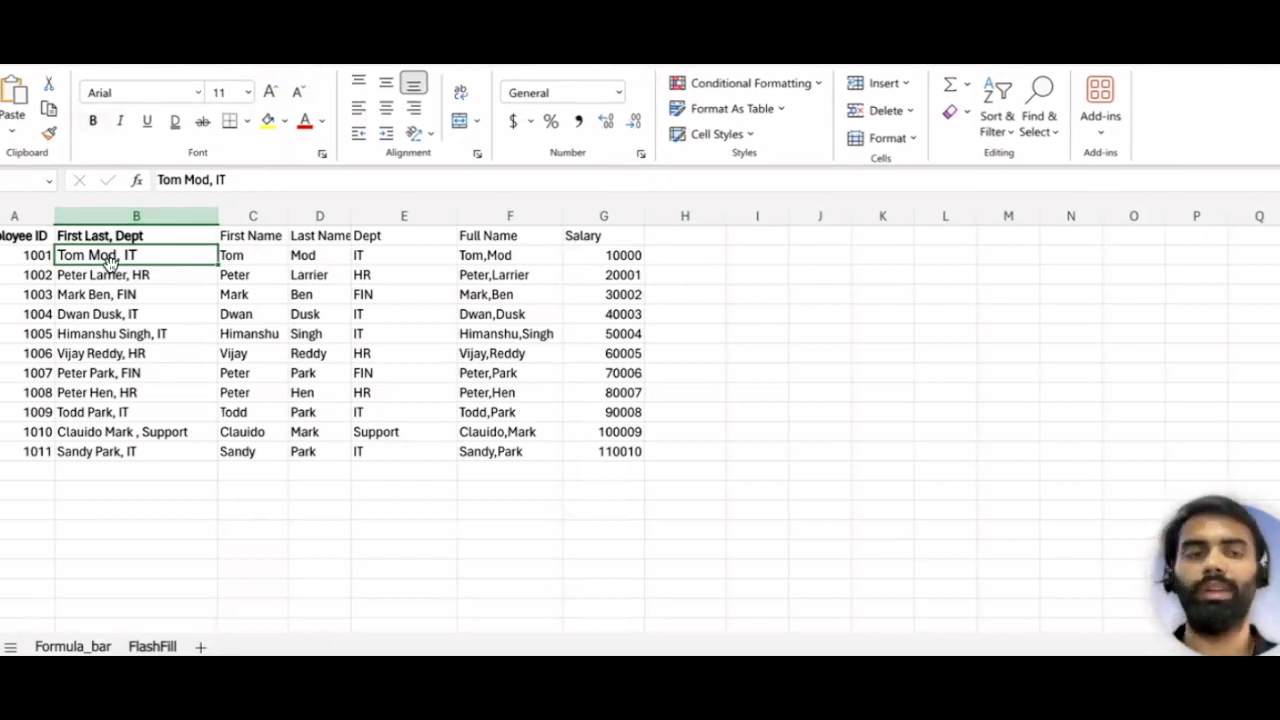
{"action": "left_click", "coordinate": [120, 121]}
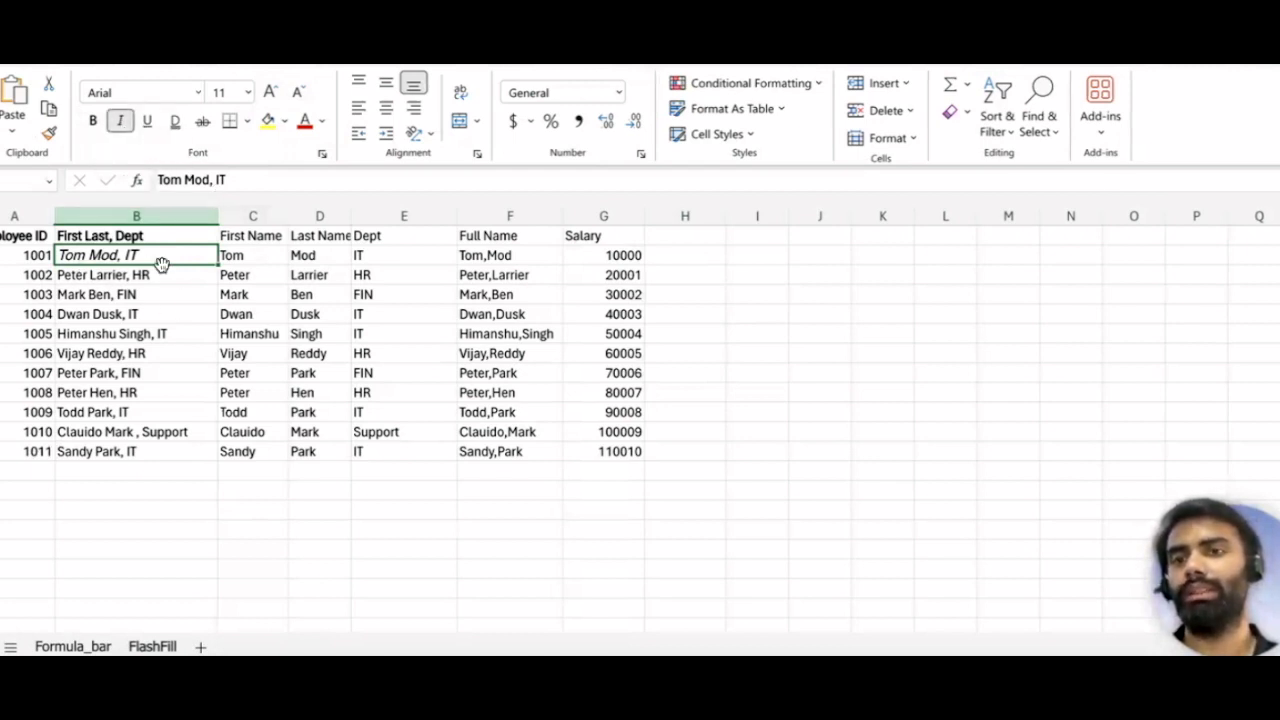
{"action": "left_click", "coordinate": [121, 122]}
{"action": "left_click", "coordinate": [147, 123]}
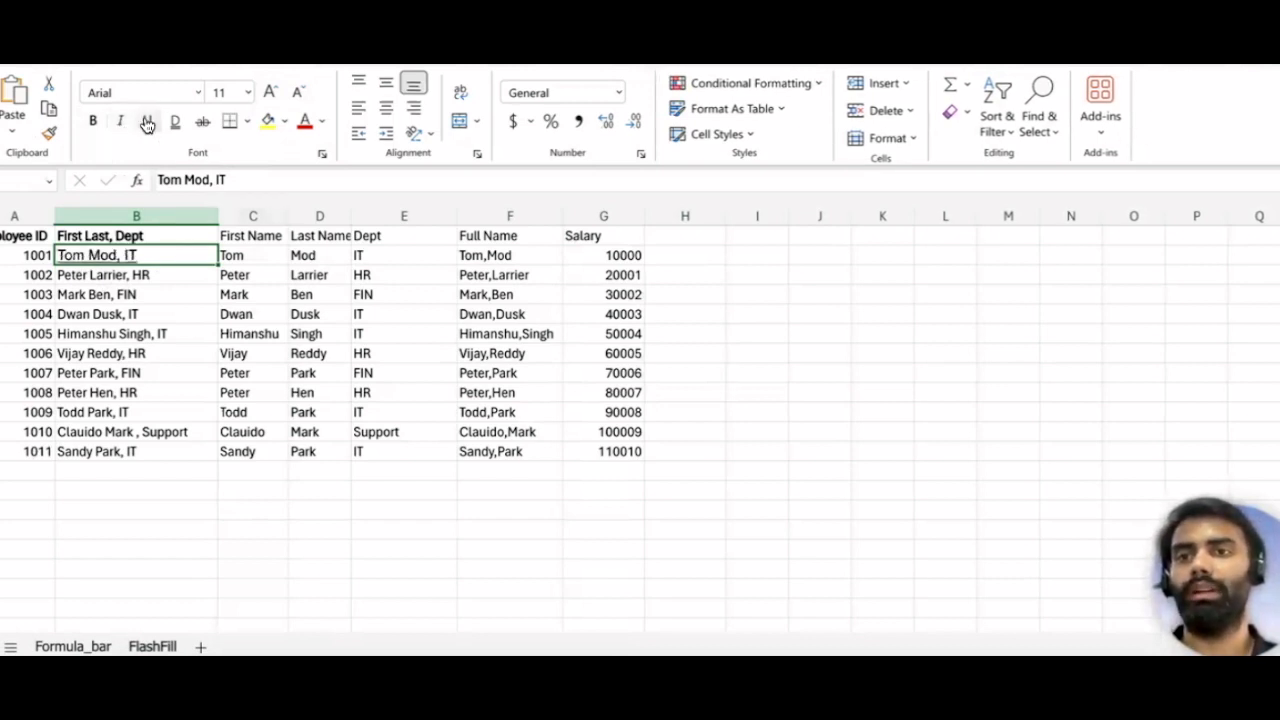
{"action": "left_click", "coordinate": [147, 123]}
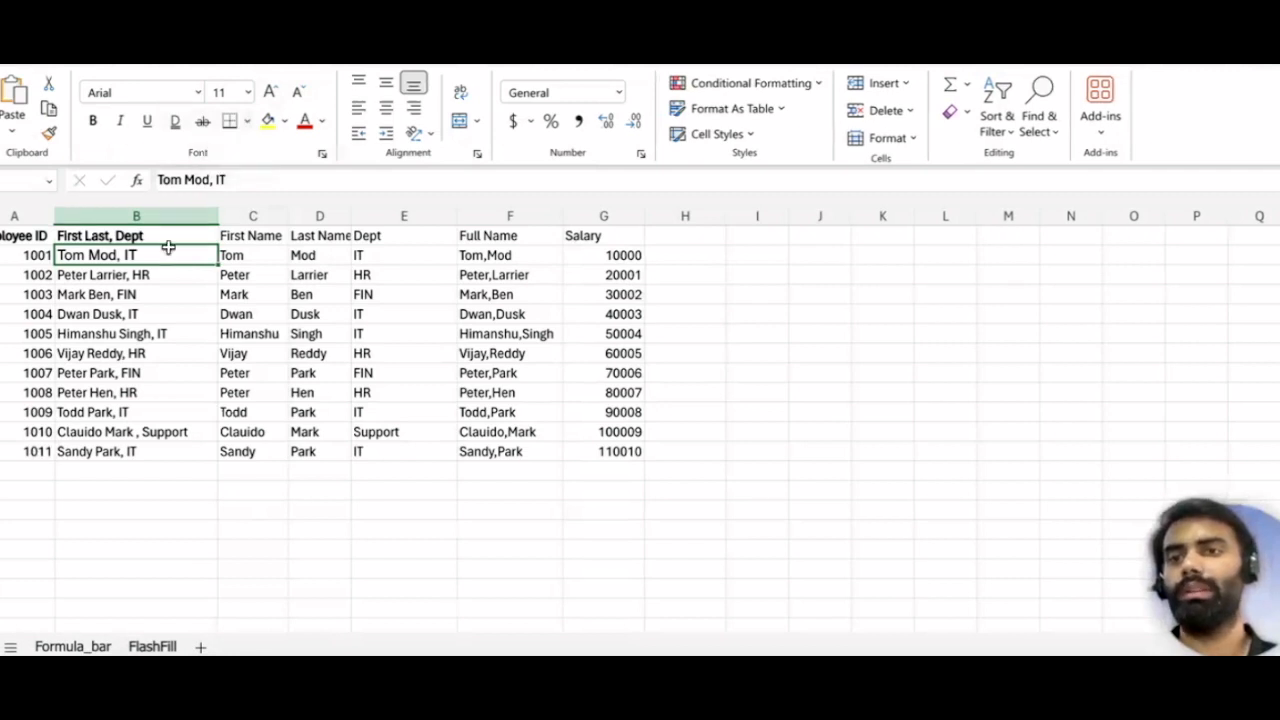
- Fill the first data cell in column B with standard yellow and reset it to No Fill
{"action": "left_click", "coordinate": [285, 121]}
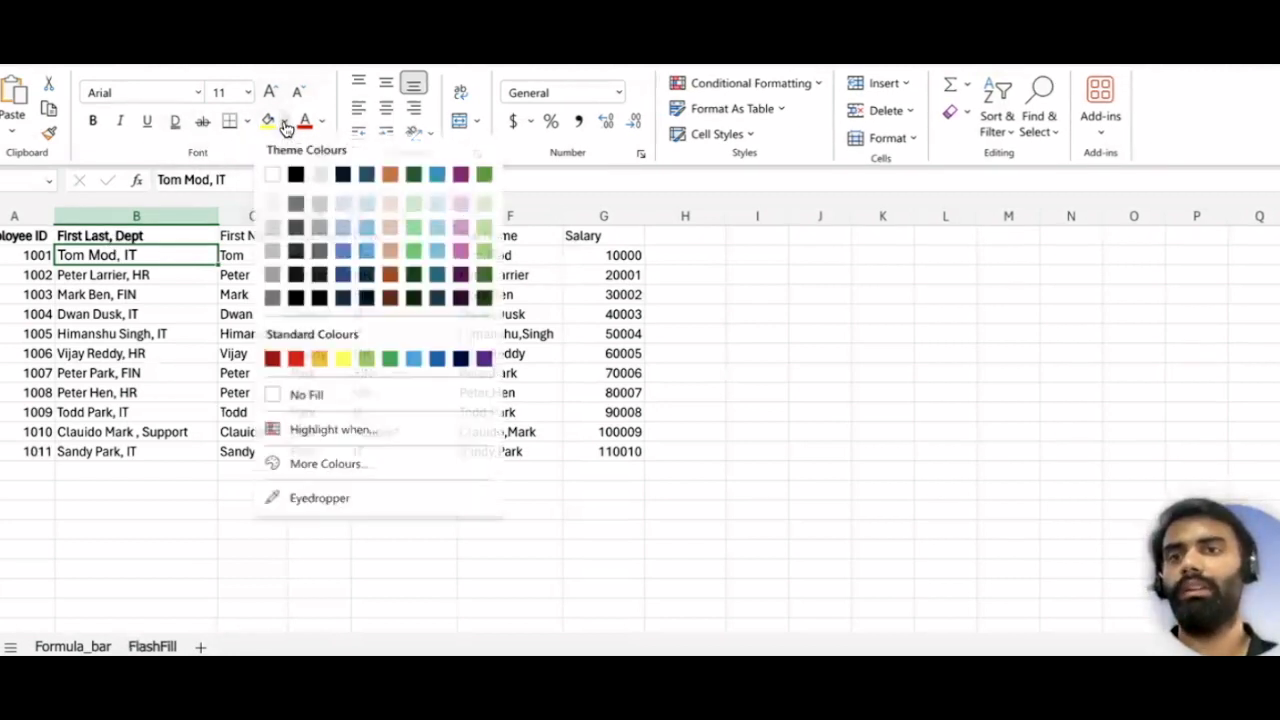
{"action": "left_click", "coordinate": [340, 365]}
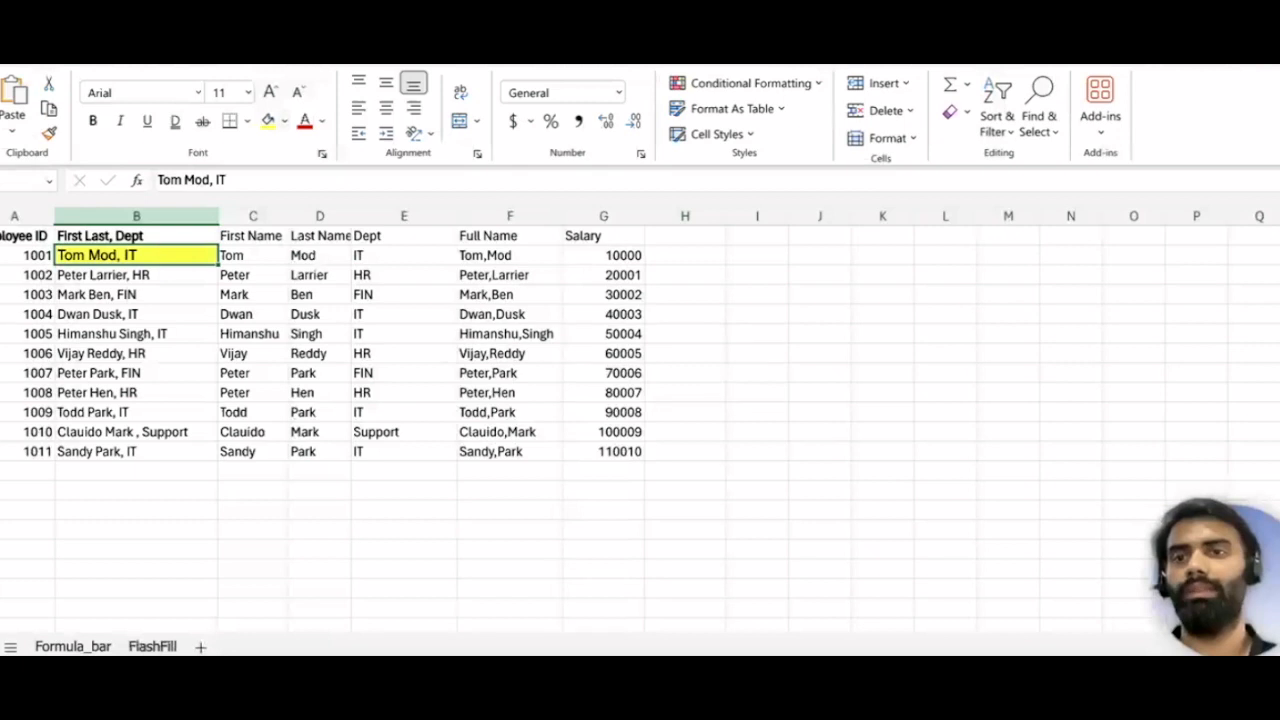
{"action": "left_click", "coordinate": [285, 121]}
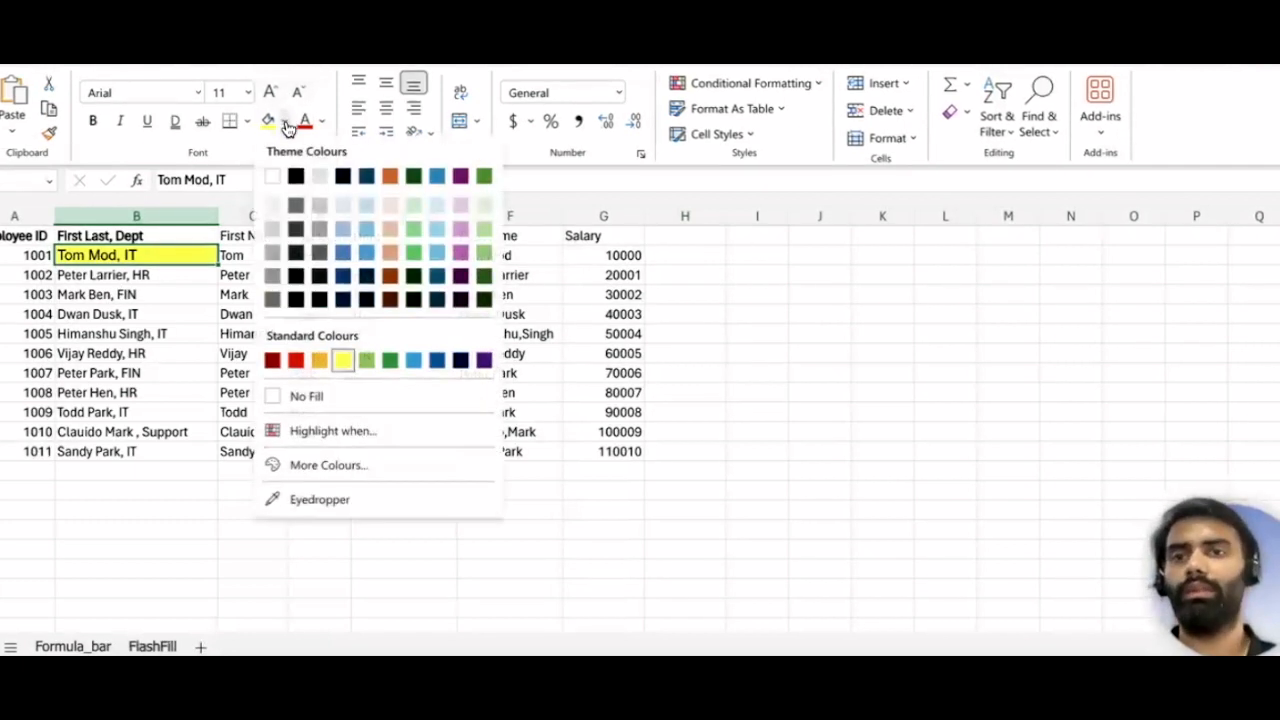
{"action": "left_click", "coordinate": [306, 391]}
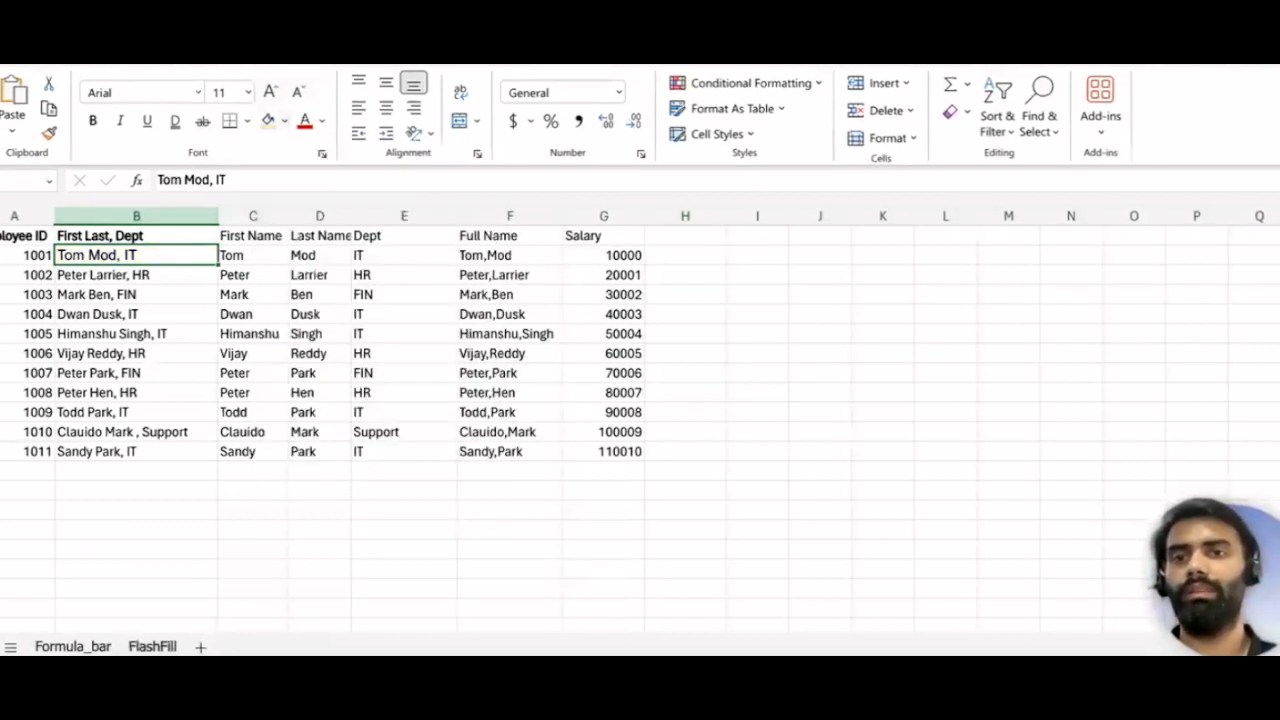
- Set the text colour of the first data cell in column B to standard red
{"action": "left_click", "coordinate": [320, 123]}
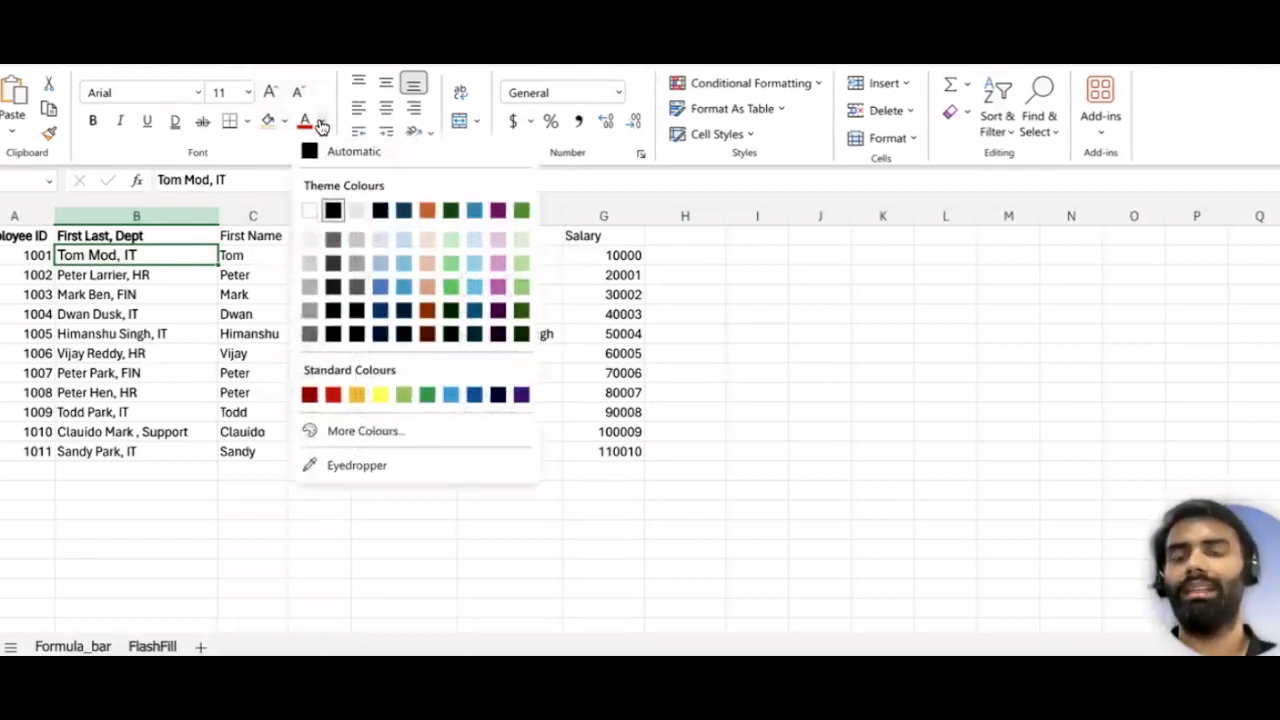
{"action": "left_click", "coordinate": [334, 396]}
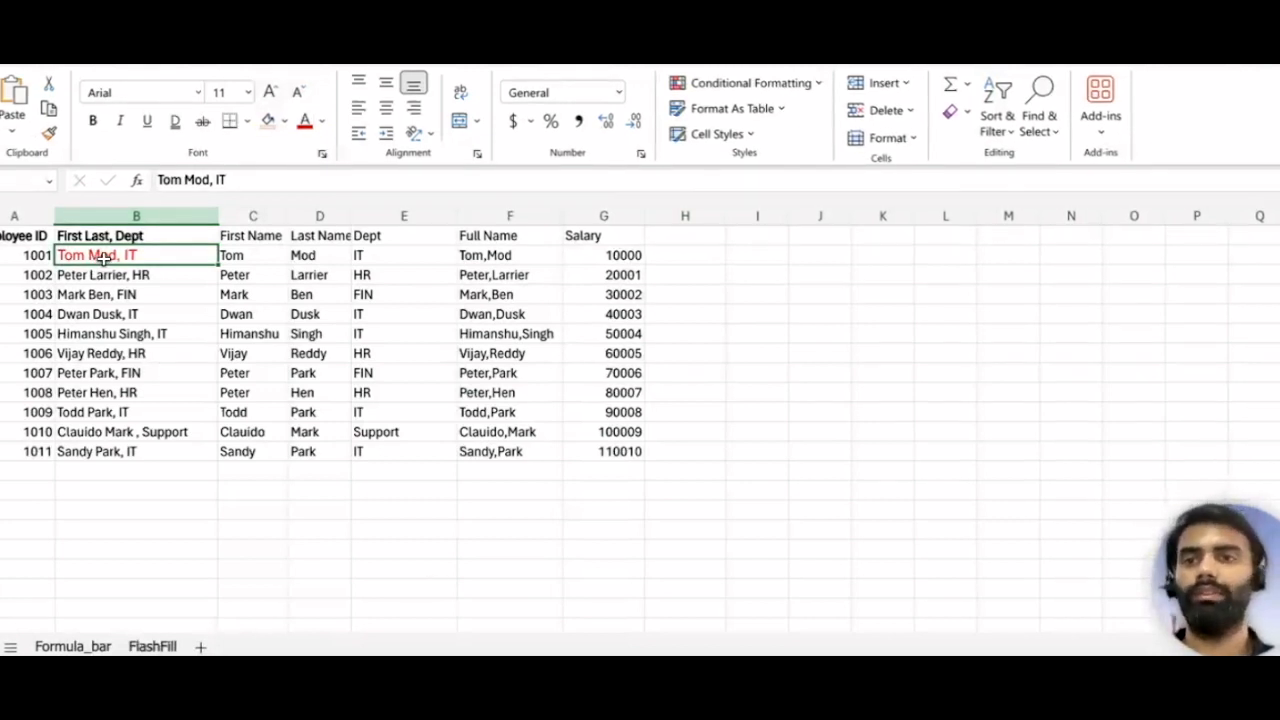
- Try mixing a custom text colour with red 45, green 78 and blue 20, and cancel the custom colour dialog
{"action": "left_click", "coordinate": [324, 122]}
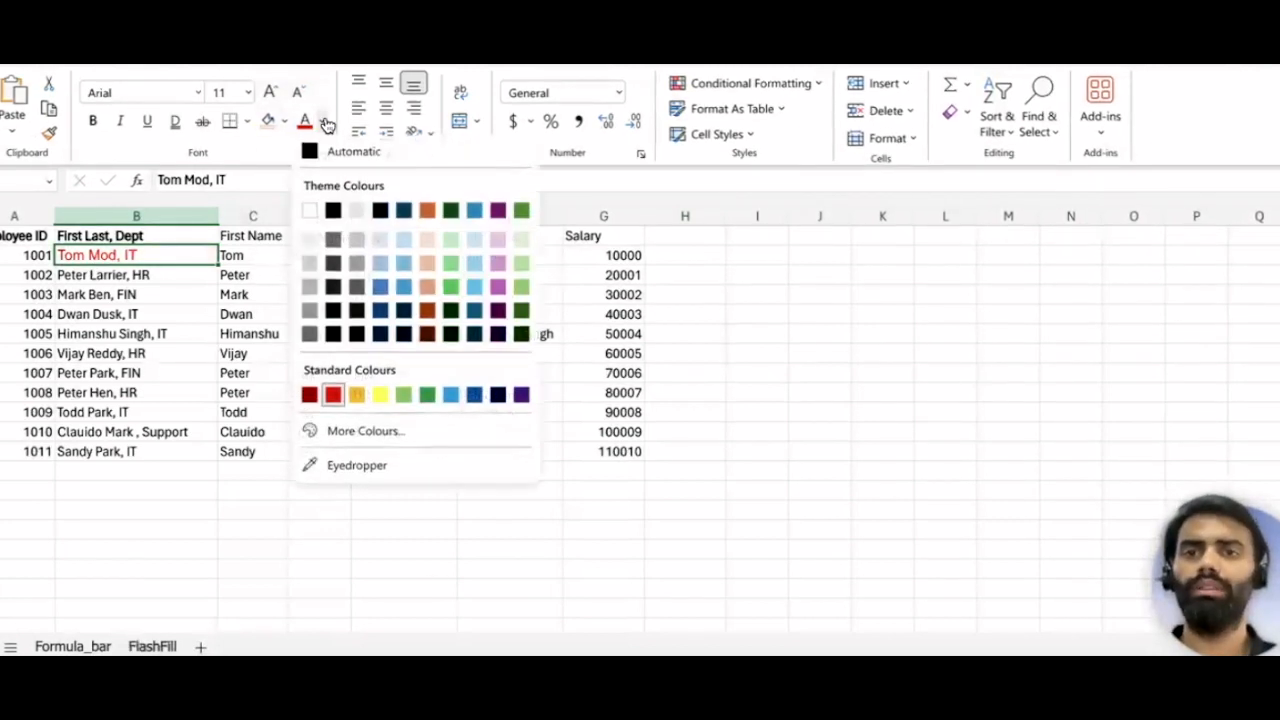
{"action": "left_click", "coordinate": [351, 433]}
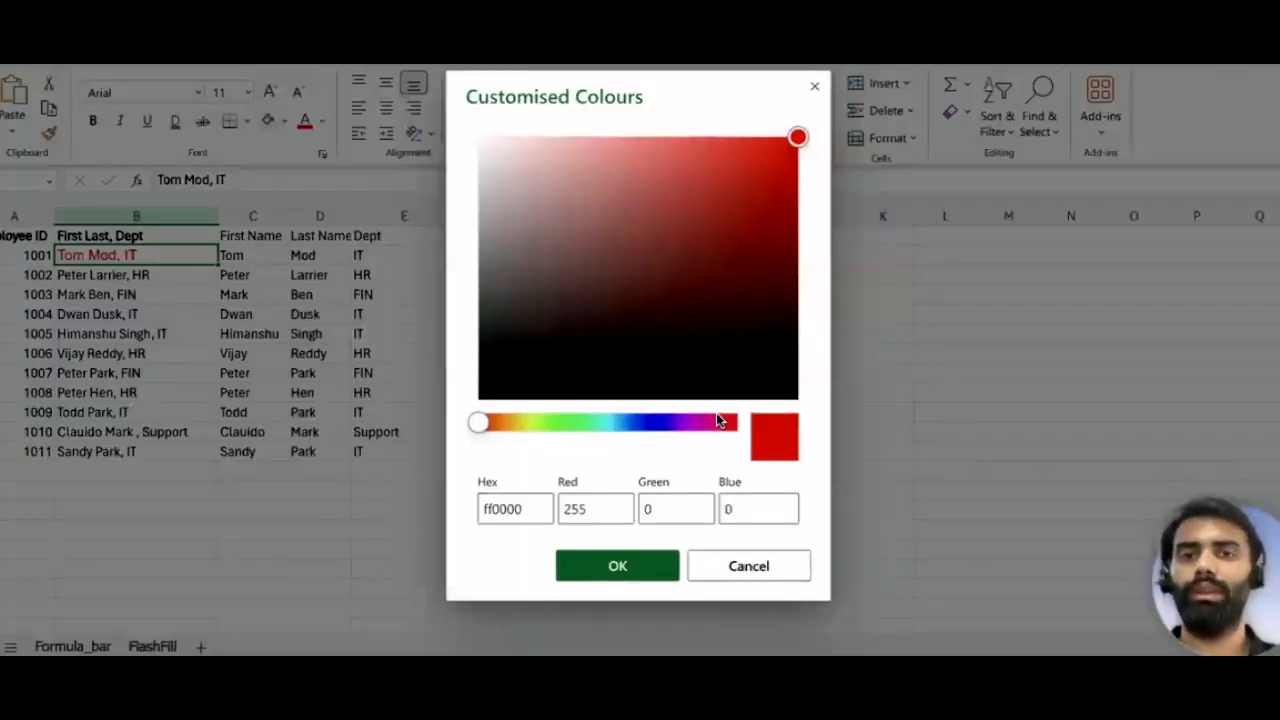
{"action": "mouse_move", "coordinate": [797, 137]}
{"action": "left_mouse_down"}
{"action": "mouse_move", "coordinate": [689, 220]}
{"action": "mouse_move", "coordinate": [594, 363]}
{"action": "mouse_move", "coordinate": [686, 137]}
{"action": "mouse_move", "coordinate": [603, 283]}
{"action": "mouse_move", "coordinate": [654, 400]}
{"action": "mouse_move", "coordinate": [489, 400]}
{"action": "mouse_move", "coordinate": [545, 337]}
{"action": "left_mouse_up"}
{"action": "mouse_move", "coordinate": [478, 423]}
{"action": "left_mouse_down"}
{"action": "mouse_move", "coordinate": [689, 428]}
{"action": "mouse_move", "coordinate": [500, 428]}
{"action": "mouse_move", "coordinate": [483, 441]}
{"action": "left_mouse_up"}
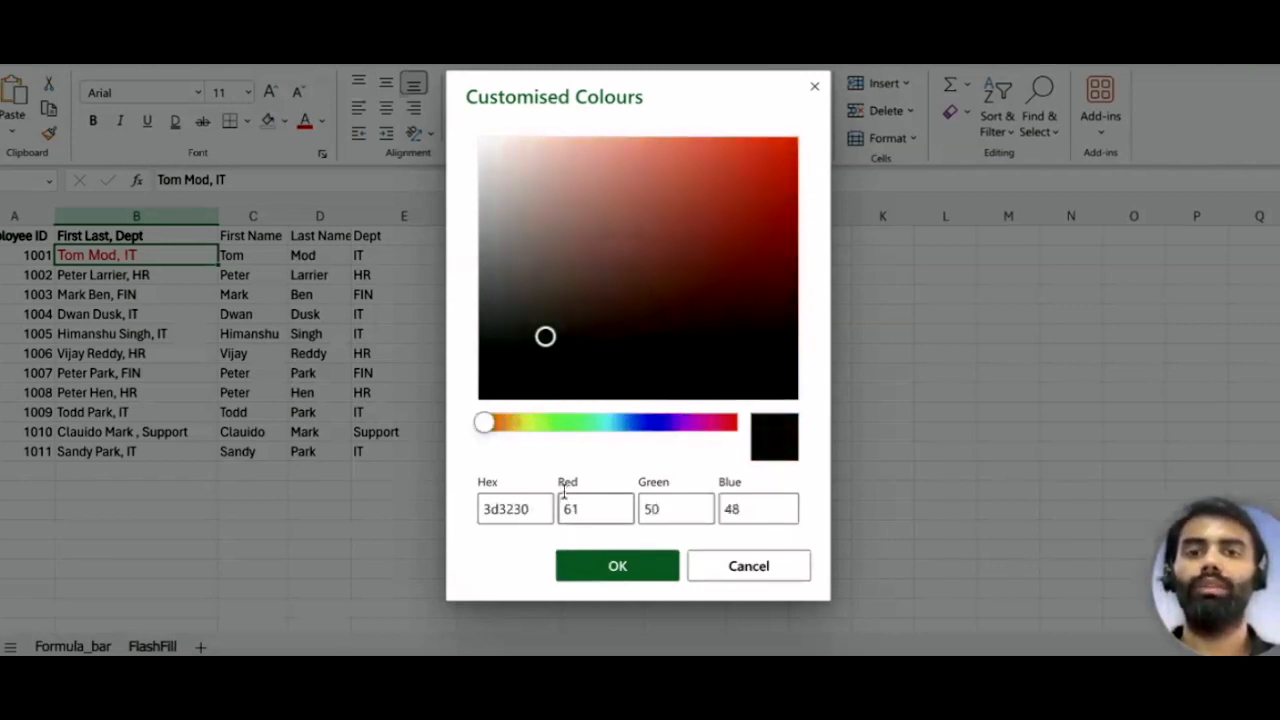
{"action": "double_click", "coordinate": [593, 510]}
{"action": "type", "text": "45"}
{"action": "double_click", "coordinate": [681, 508]}
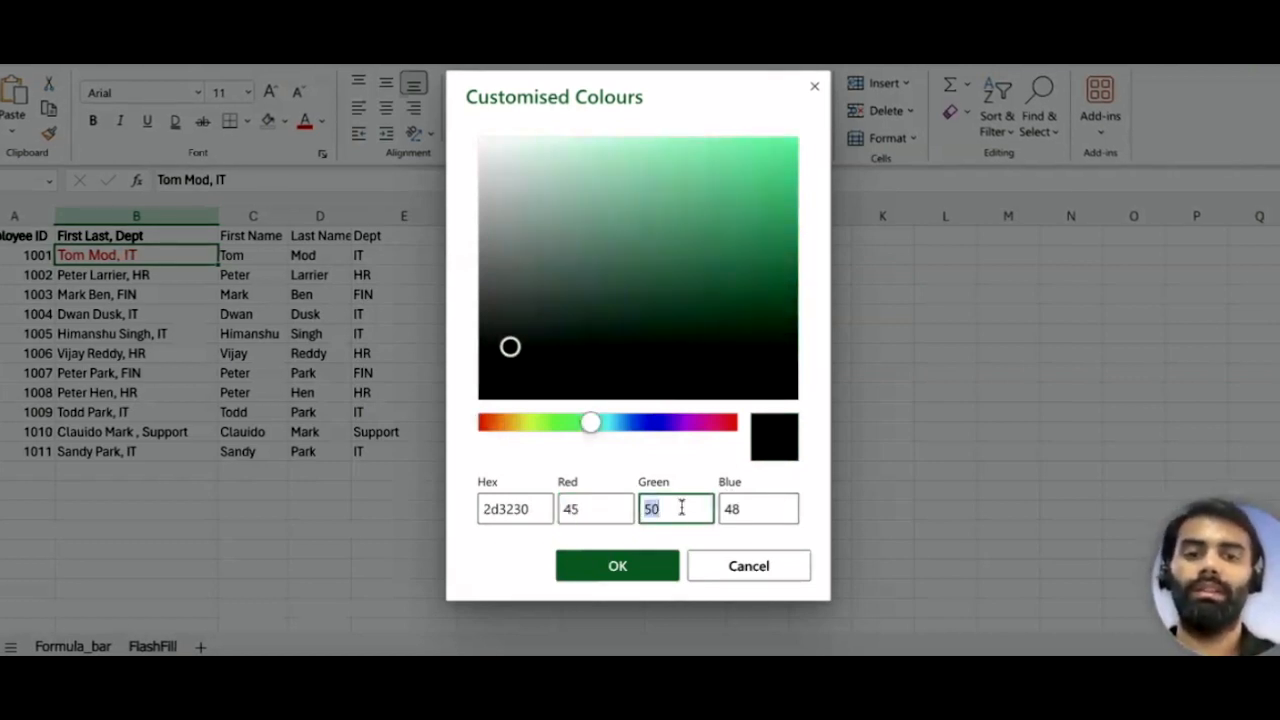
{"action": "type", "text": "78"}
{"action": "key", "text": "Tab"}
{"action": "key", "text": "BackSpace"}
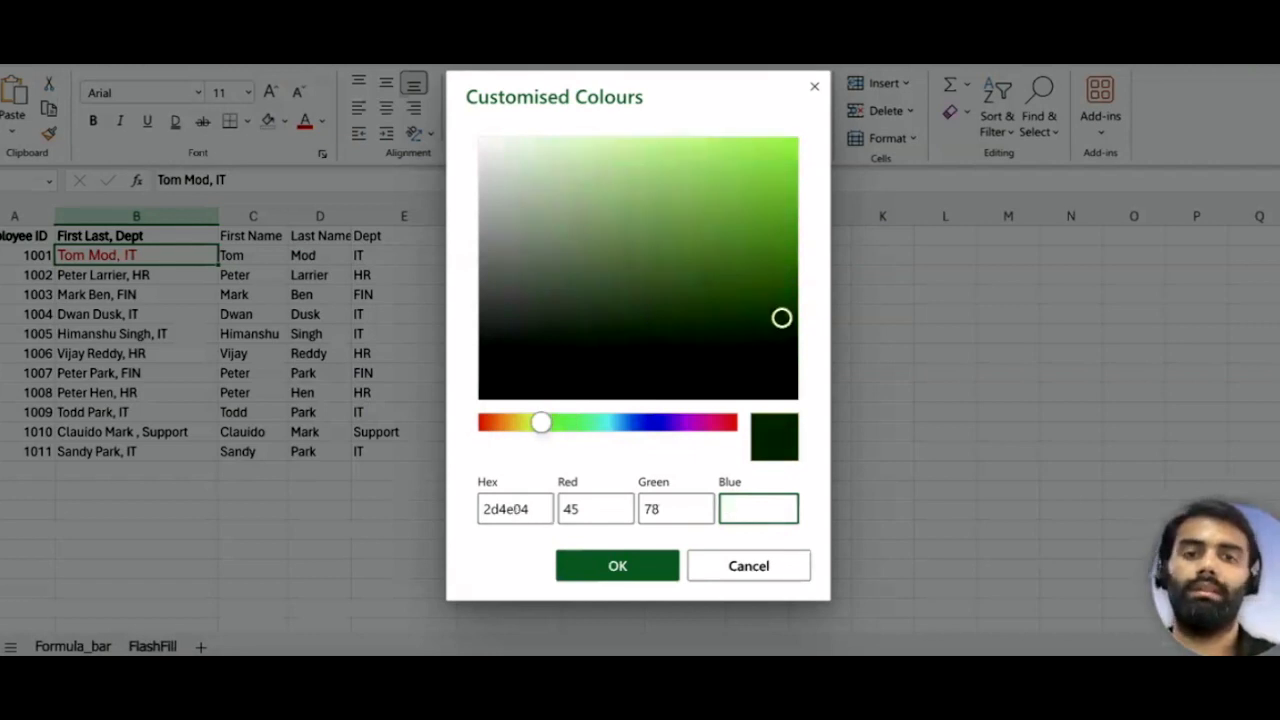
{"action": "type", "text": "20"}
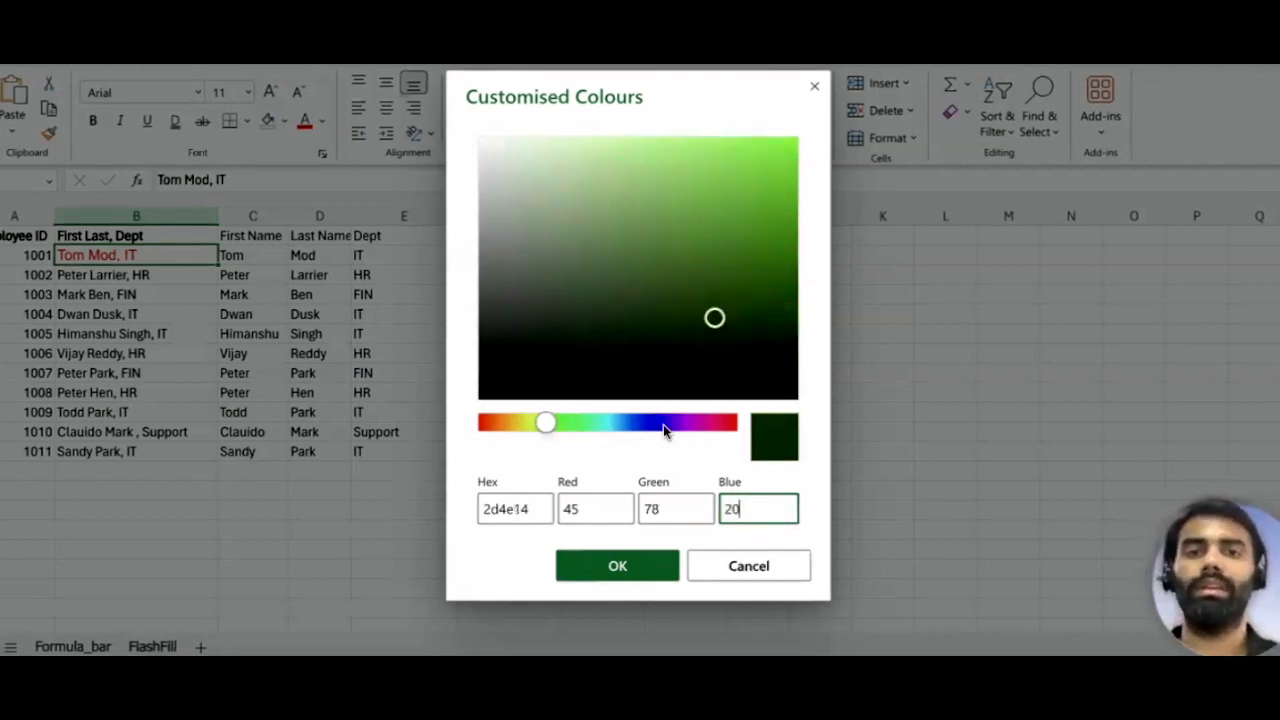
{"action": "left_click", "coordinate": [738, 565]}
- Sample an olive-green colour from the screen with the Eyedropper as the text colour of the first data cell in column B
{"action": "left_click", "coordinate": [321, 121]}
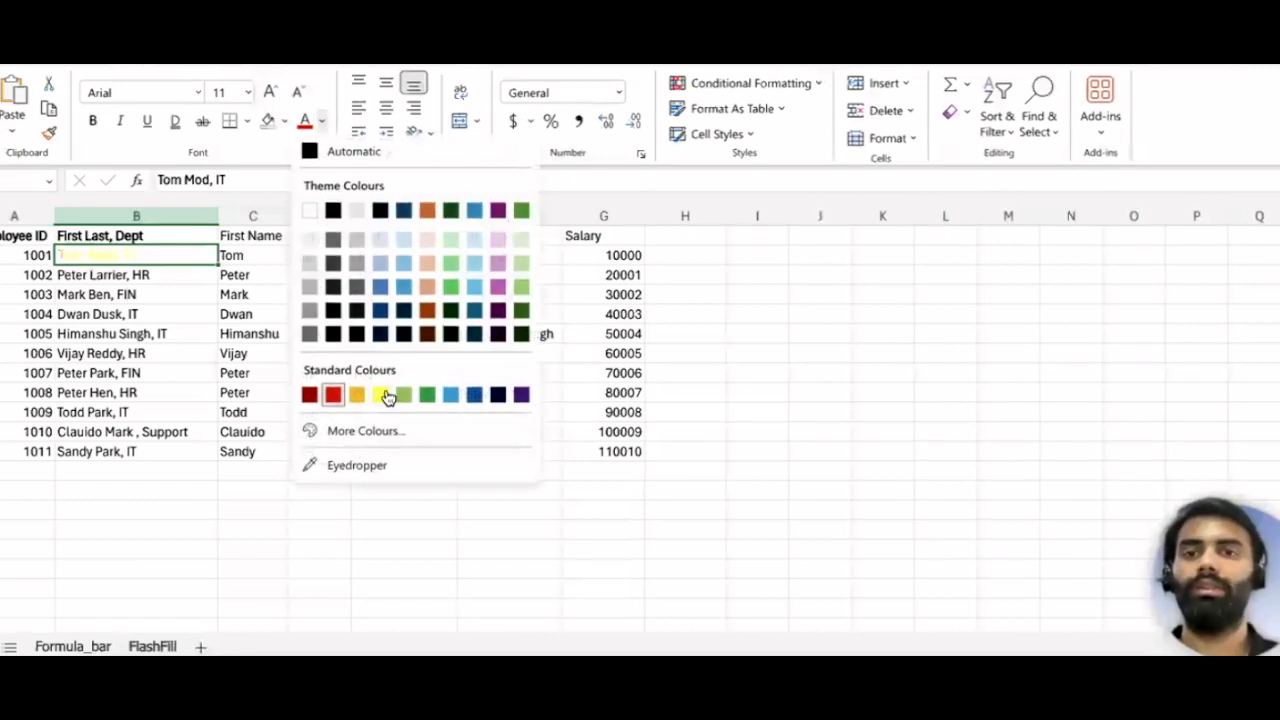
{"action": "left_click", "coordinate": [357, 466]}
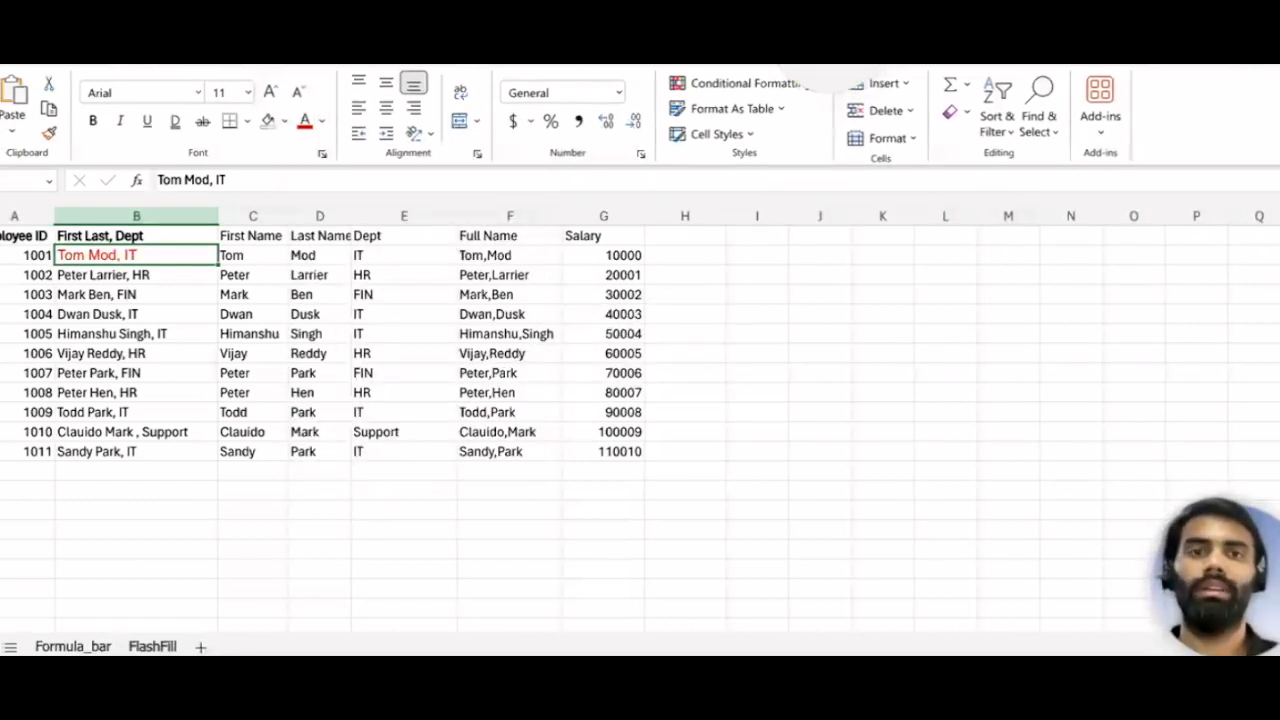
{"action": "left_click", "coordinate": [822, 82]}
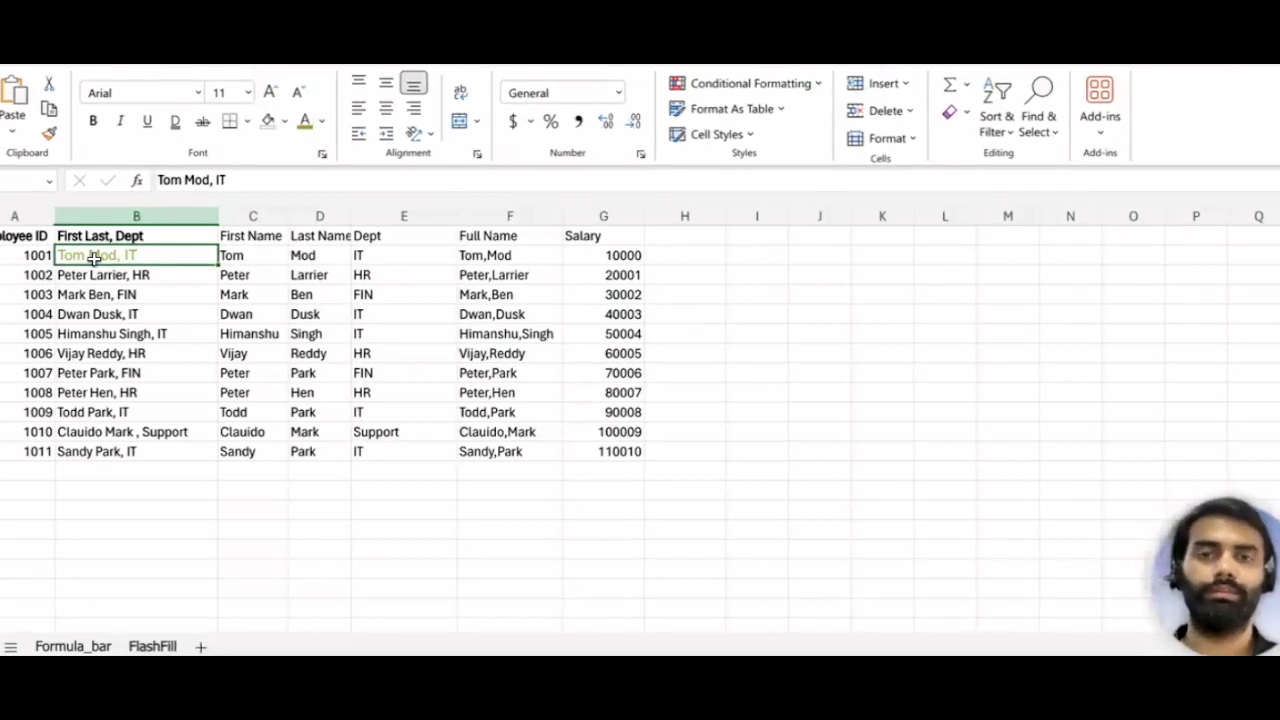
{"action": "left_click", "coordinate": [160, 294]}
- Reset the text colour of the first data cell in column B to Automatic
{"action": "left_click", "coordinate": [143, 256]}
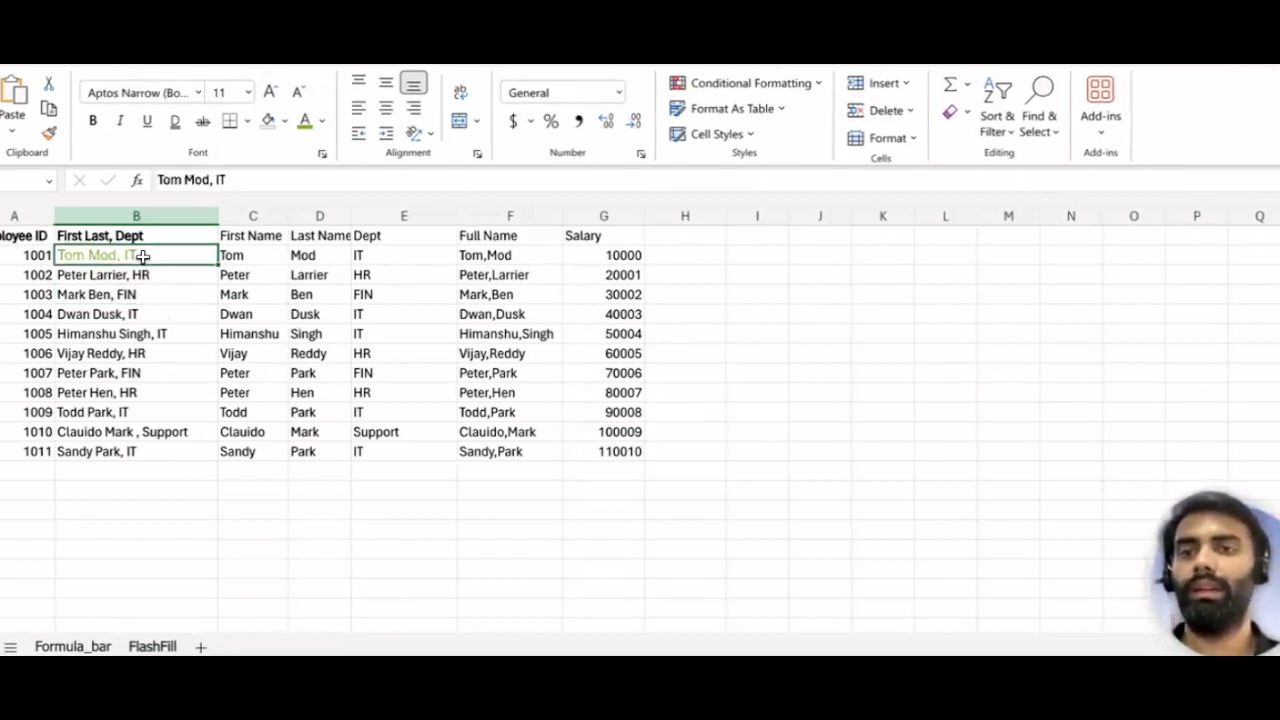
{"action": "left_click", "coordinate": [322, 124]}
{"action": "left_click", "coordinate": [345, 156]}
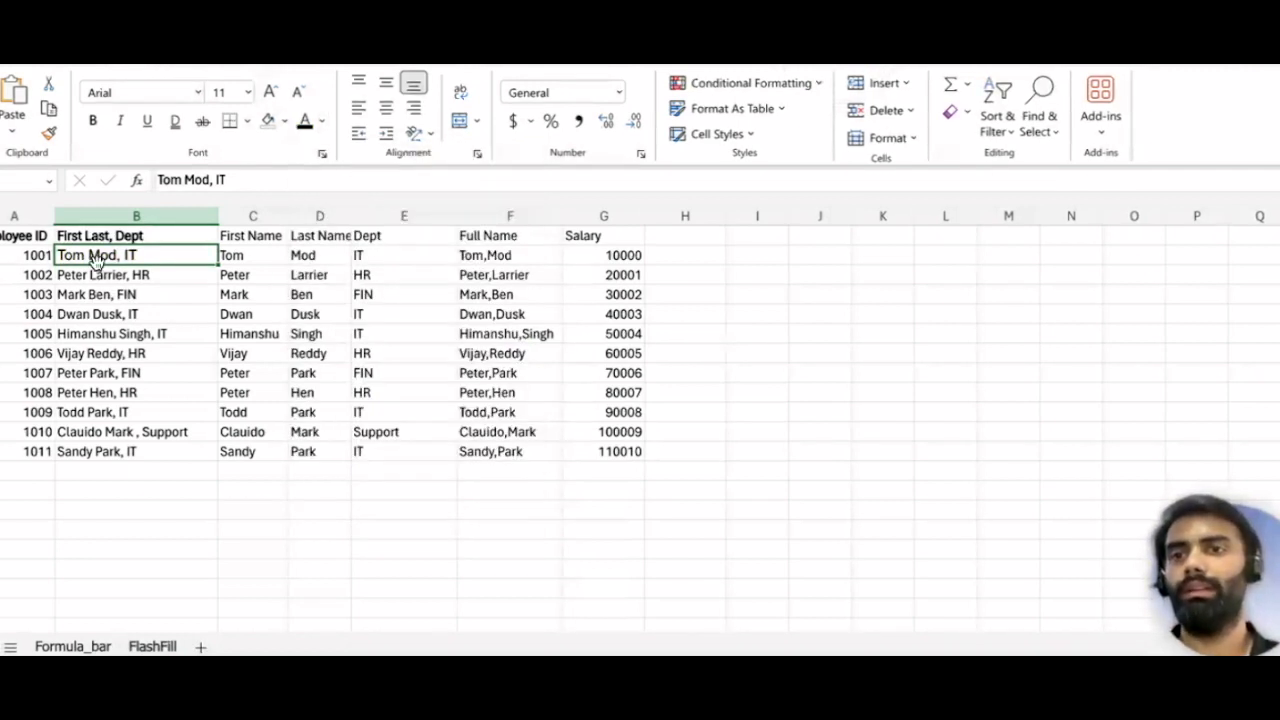
- Set the font of the first data cell in column B to Aptos Narrow (Body)
{"action": "left_click", "coordinate": [196, 93]}
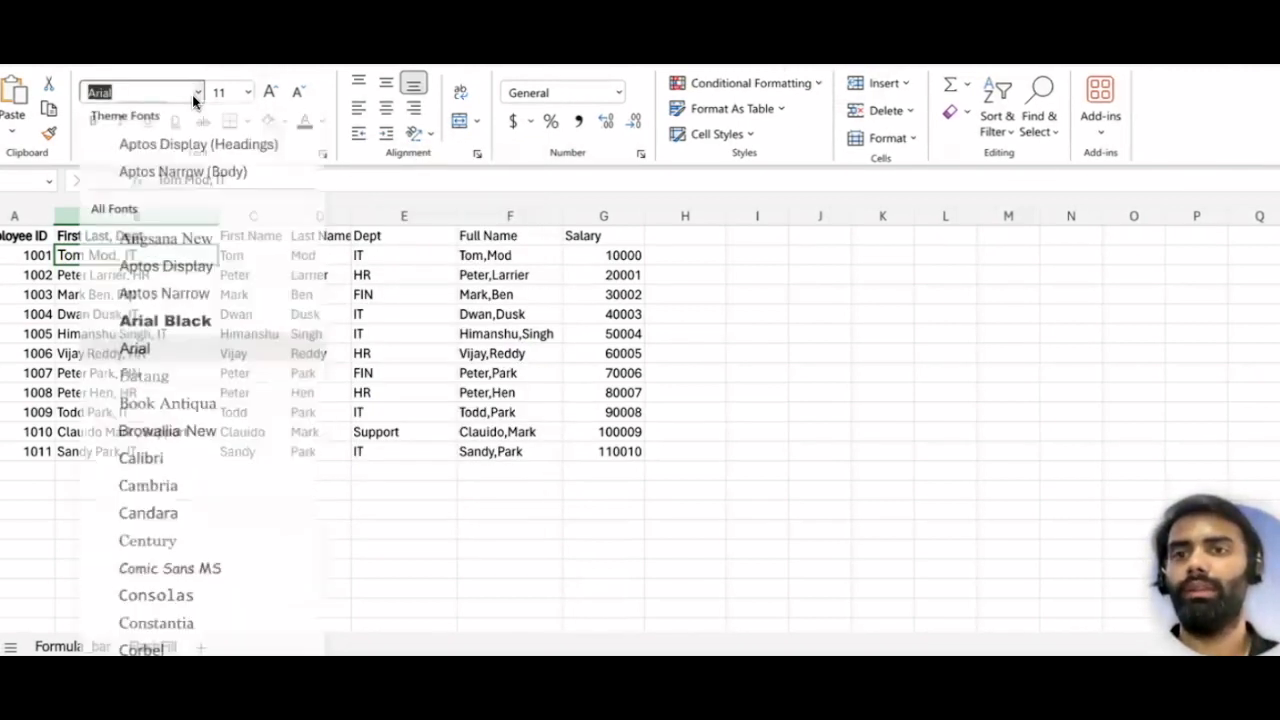
{"action": "left_click", "coordinate": [176, 176]}
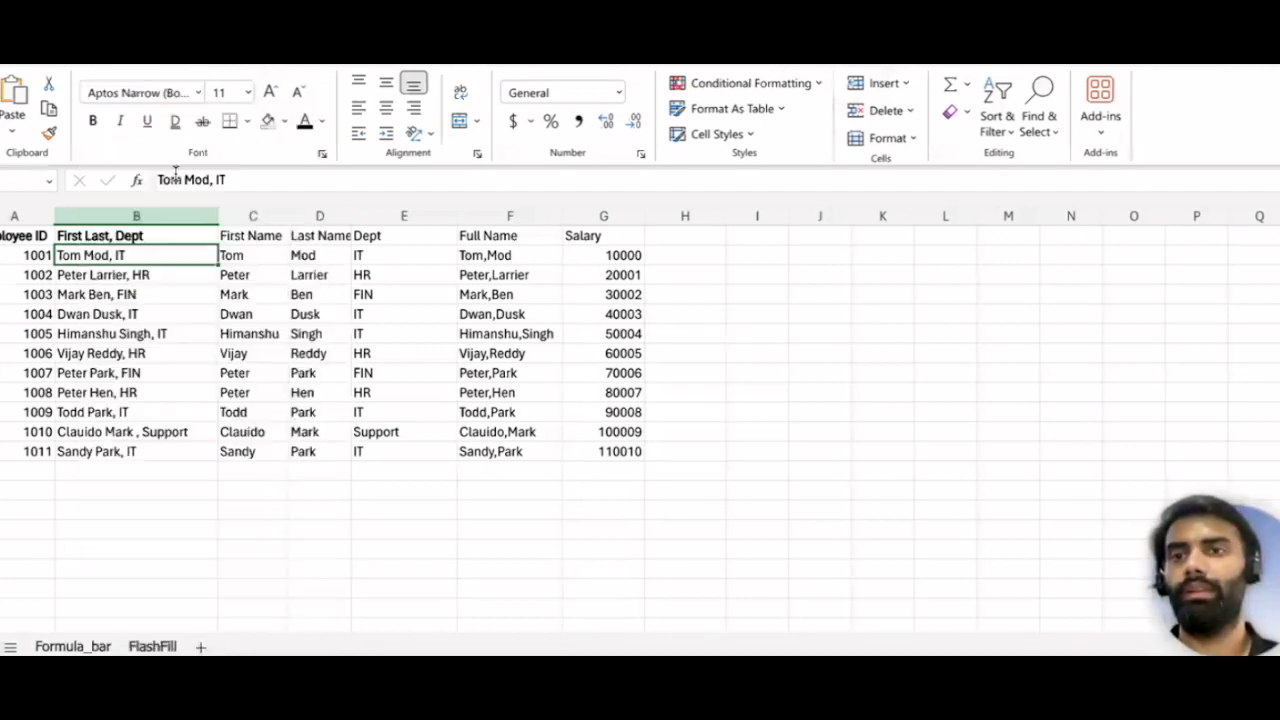
{"action": "left_click", "coordinate": [150, 294]}
- Open the Format Cells options for the first data cell in column B
{"action": "left_click", "coordinate": [100, 257]}
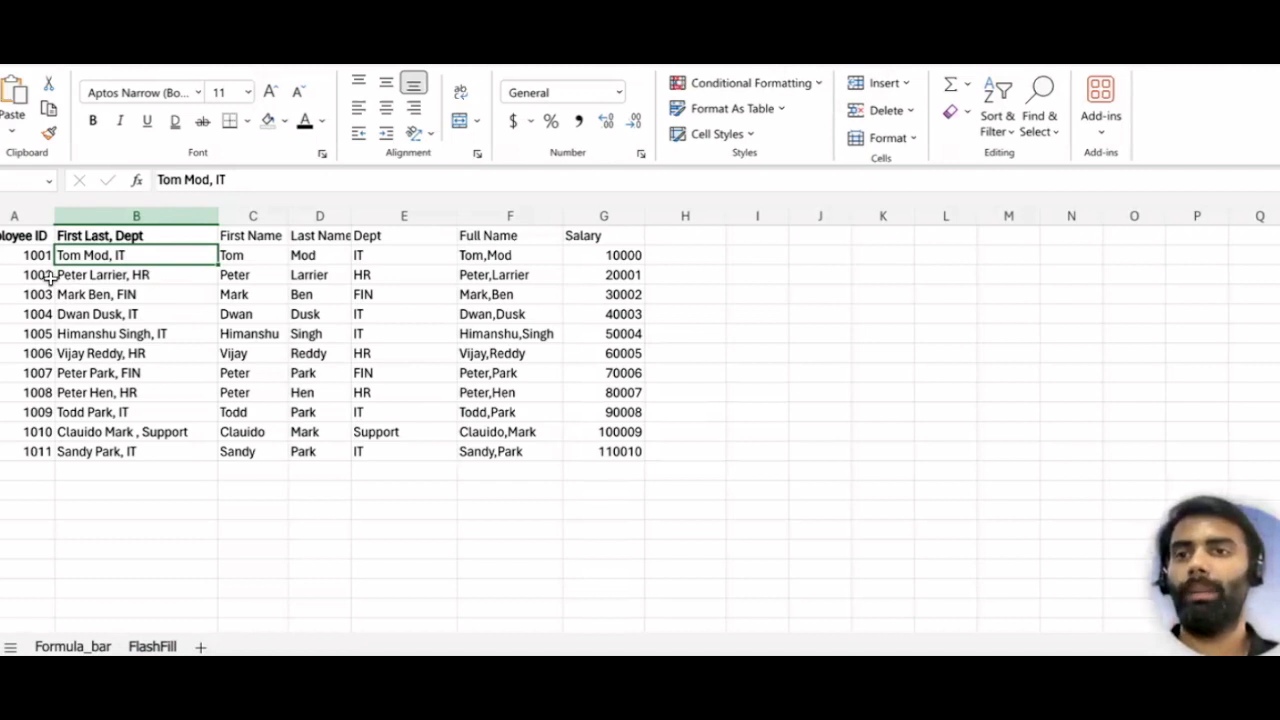
{"action": "right_click", "coordinate": [94, 257]}
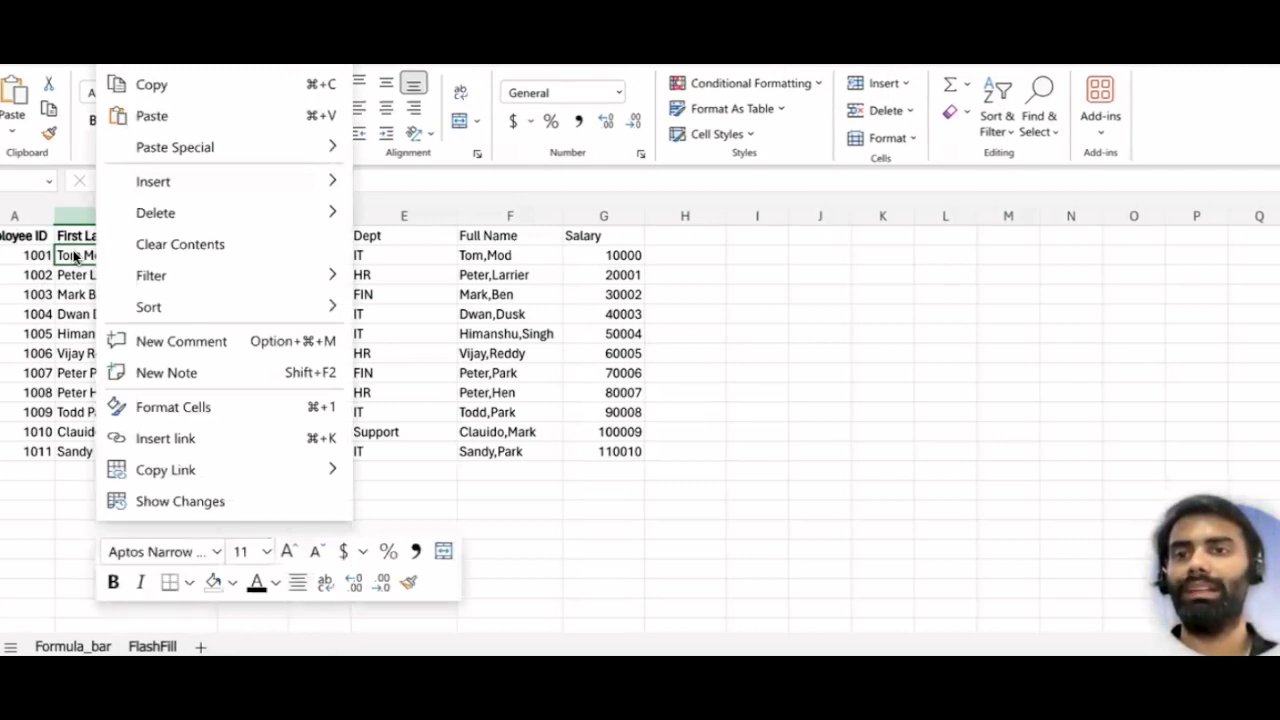
{"action": "left_click", "coordinate": [160, 410]}
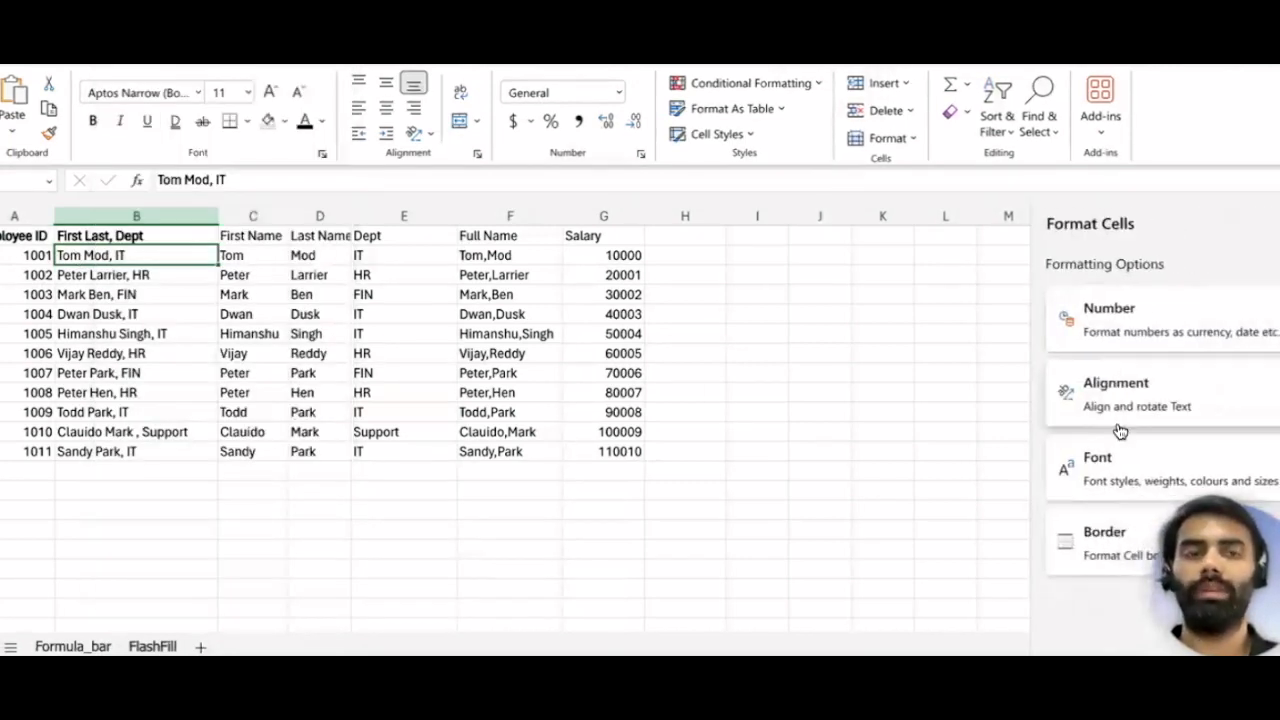
- Review the number, alignment, font and border formatting options for the first data cell in column B, including the horizontal alignment choices
{"action": "left_click", "coordinate": [1142, 332]}
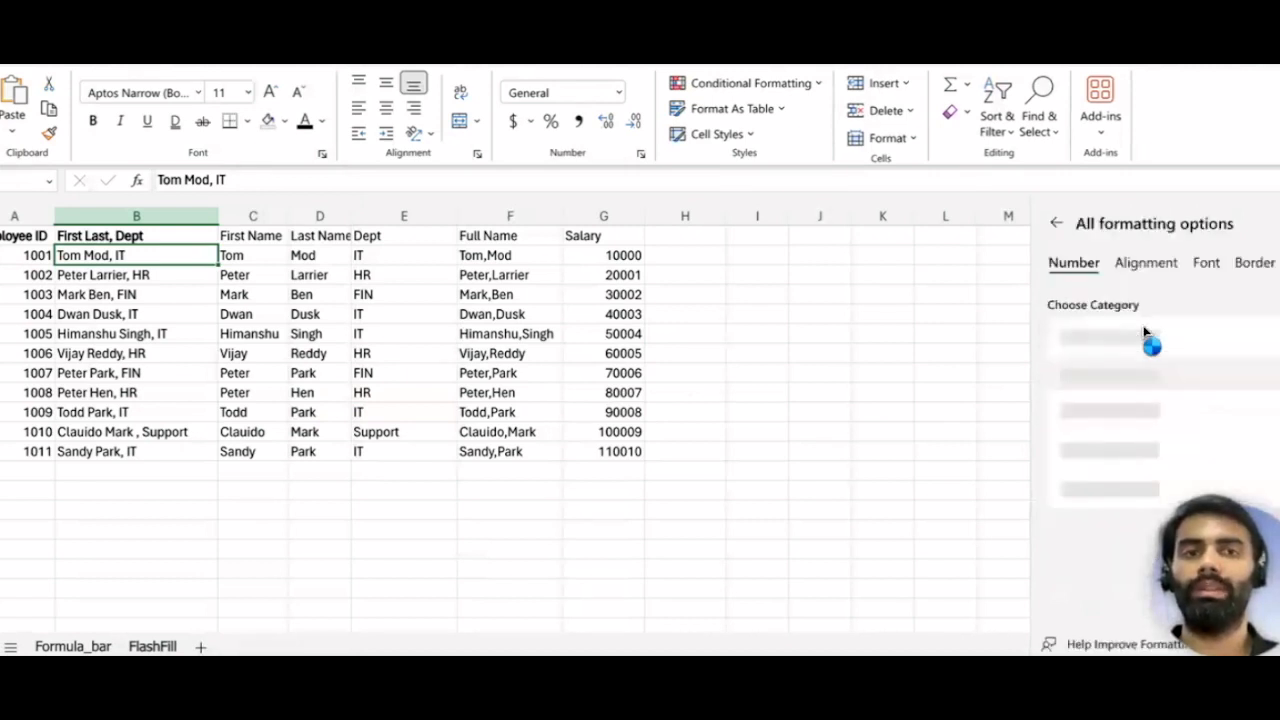
{"action": "left_click", "coordinate": [1132, 266]}
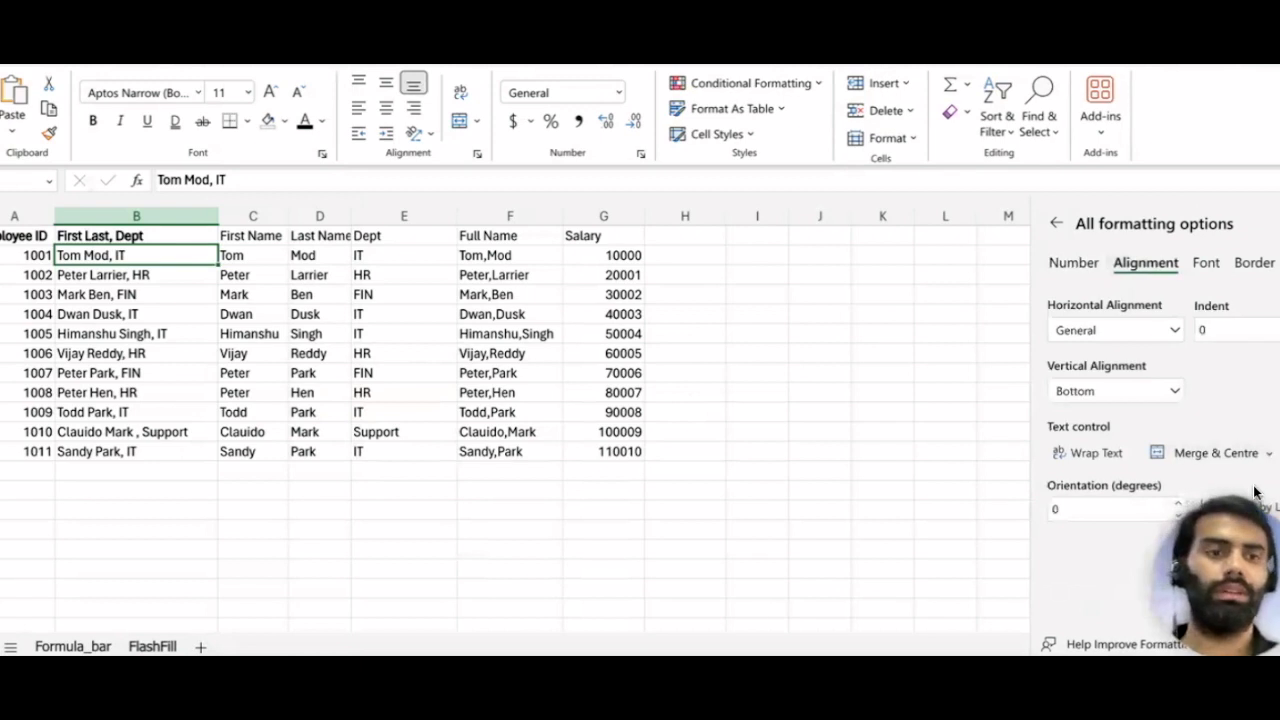
{"action": "left_click", "coordinate": [1170, 334]}
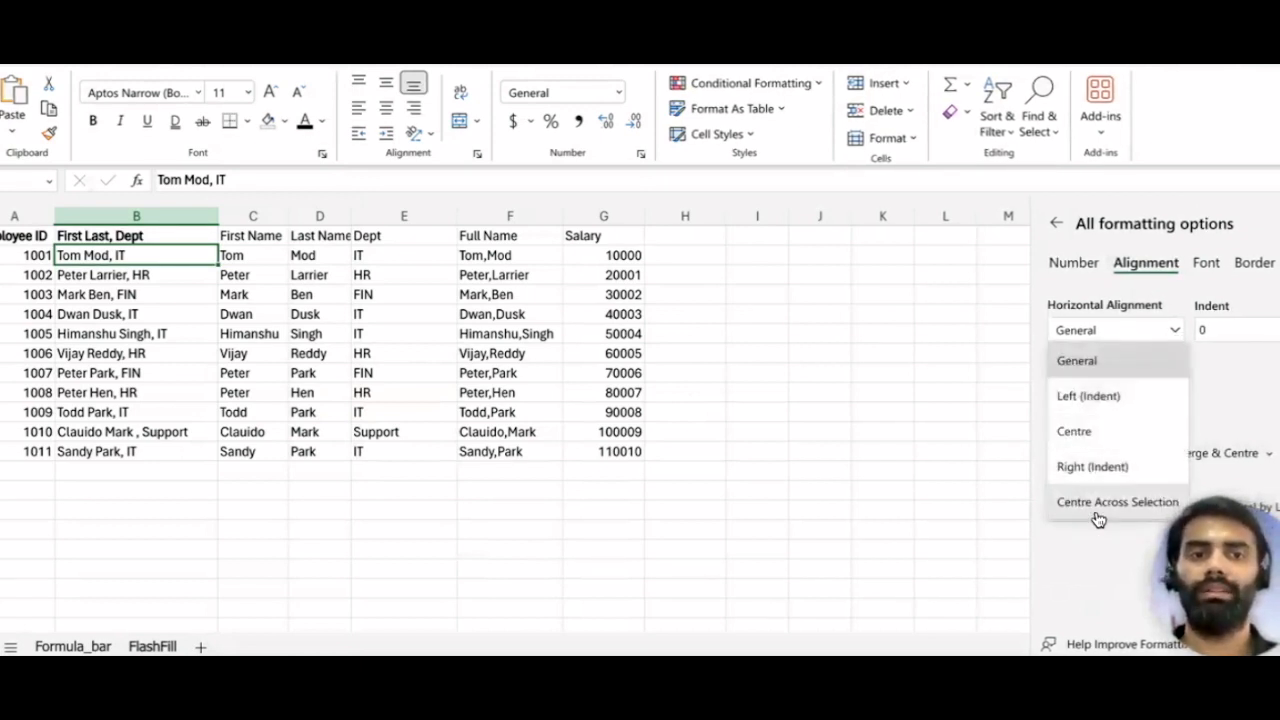
{"action": "left_click", "coordinate": [1228, 375]}
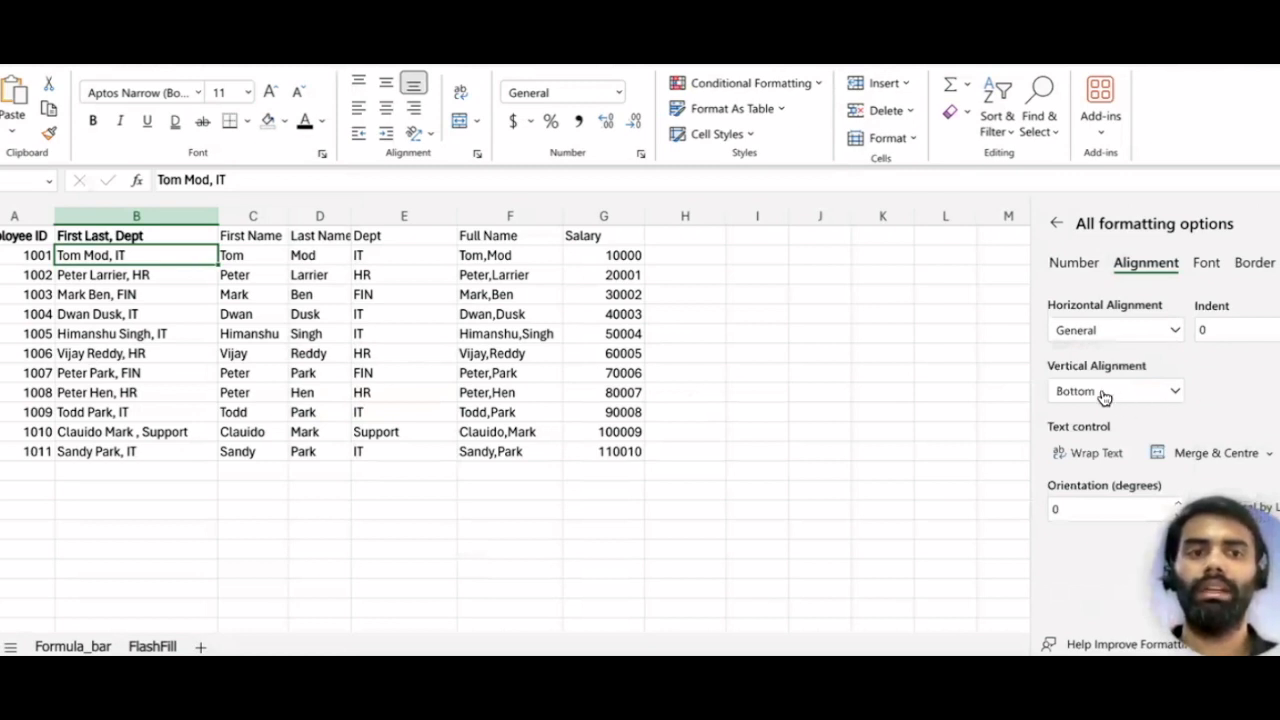
{"action": "left_click", "coordinate": [1205, 263]}
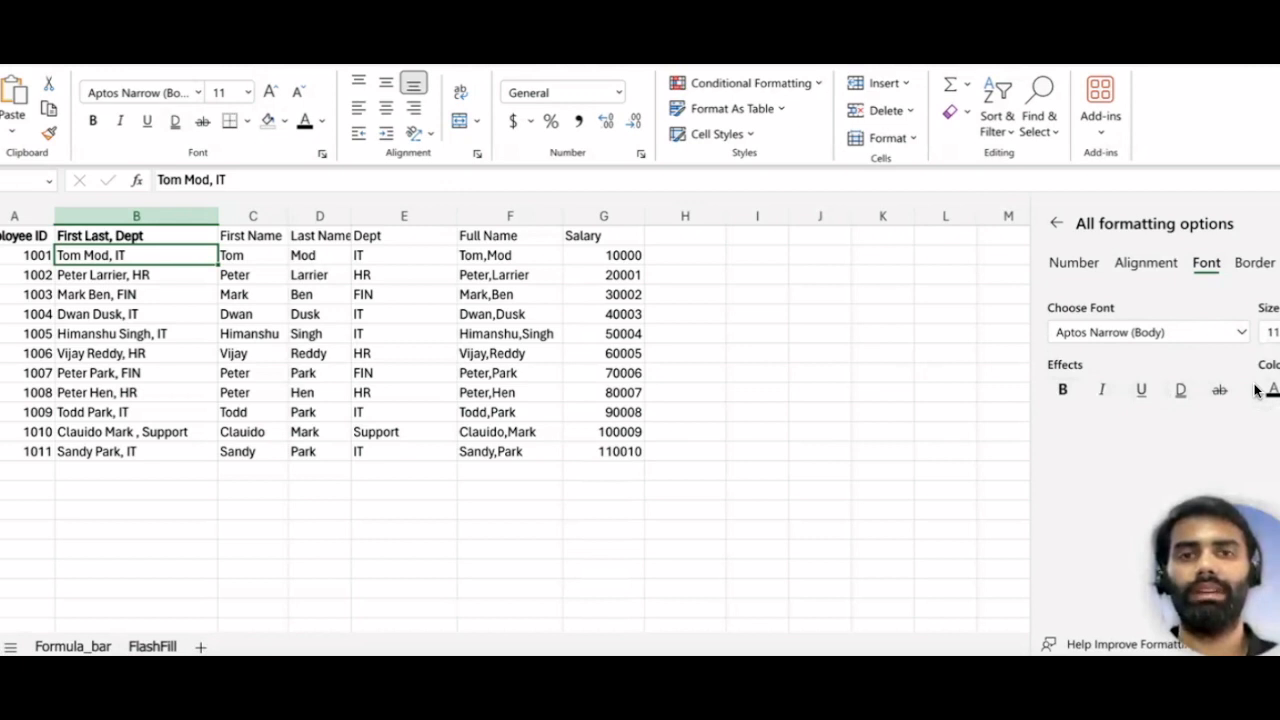
{"action": "left_click", "coordinate": [1252, 263]}
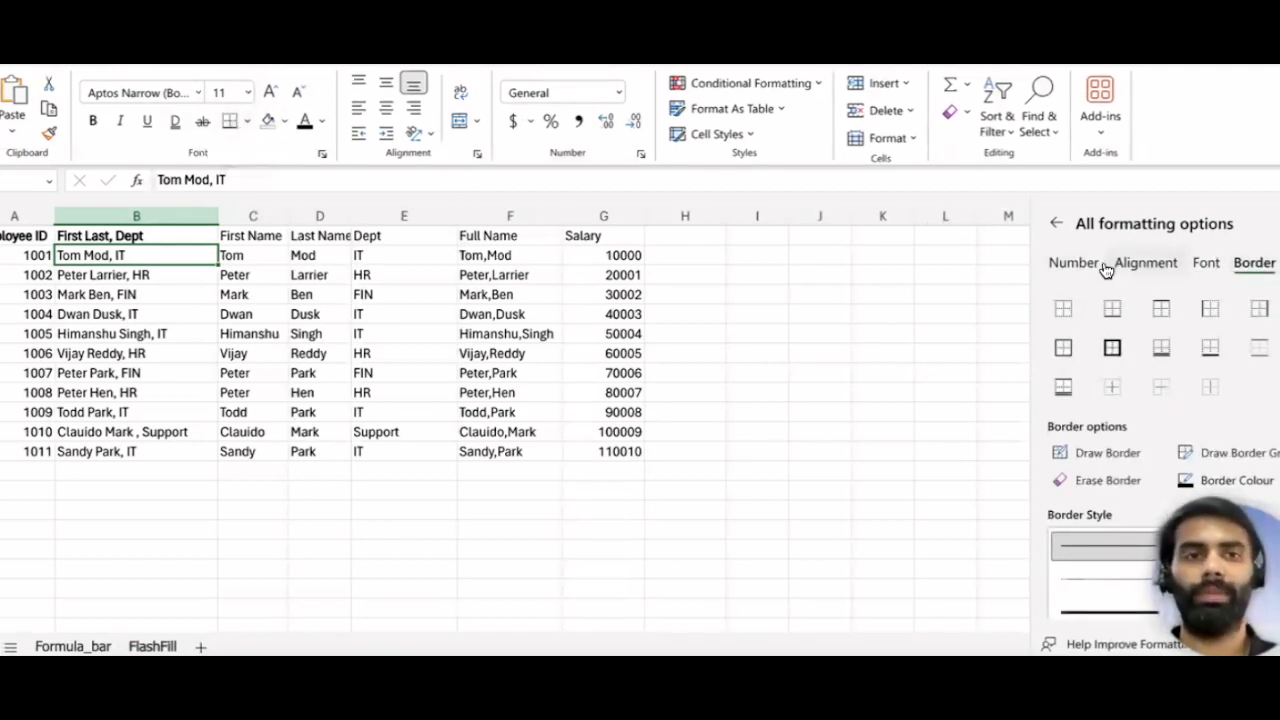
{"action": "left_click", "coordinate": [1057, 224]}
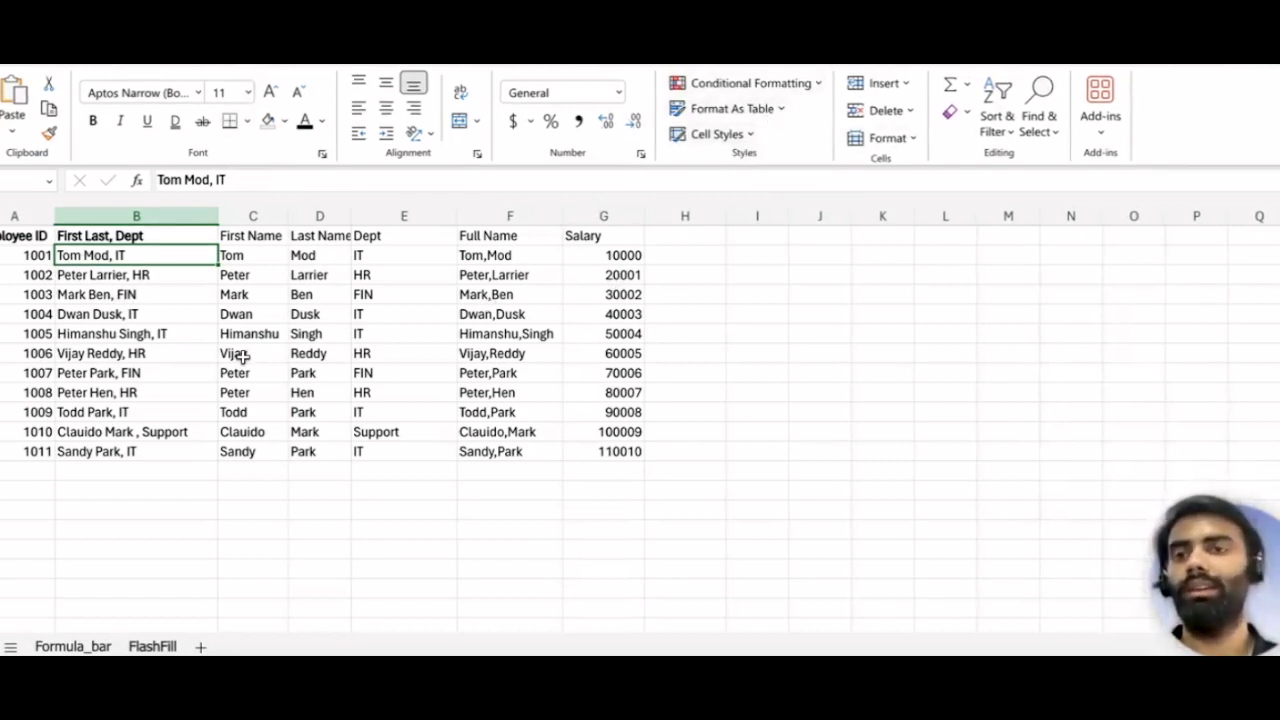
- Apply the 20% - Accent1 cell style to the second data cell in column B
{"action": "left_click", "coordinate": [140, 274]}
{"action": "left_click", "coordinate": [130, 290]}
{"action": "left_click", "coordinate": [97, 274]}
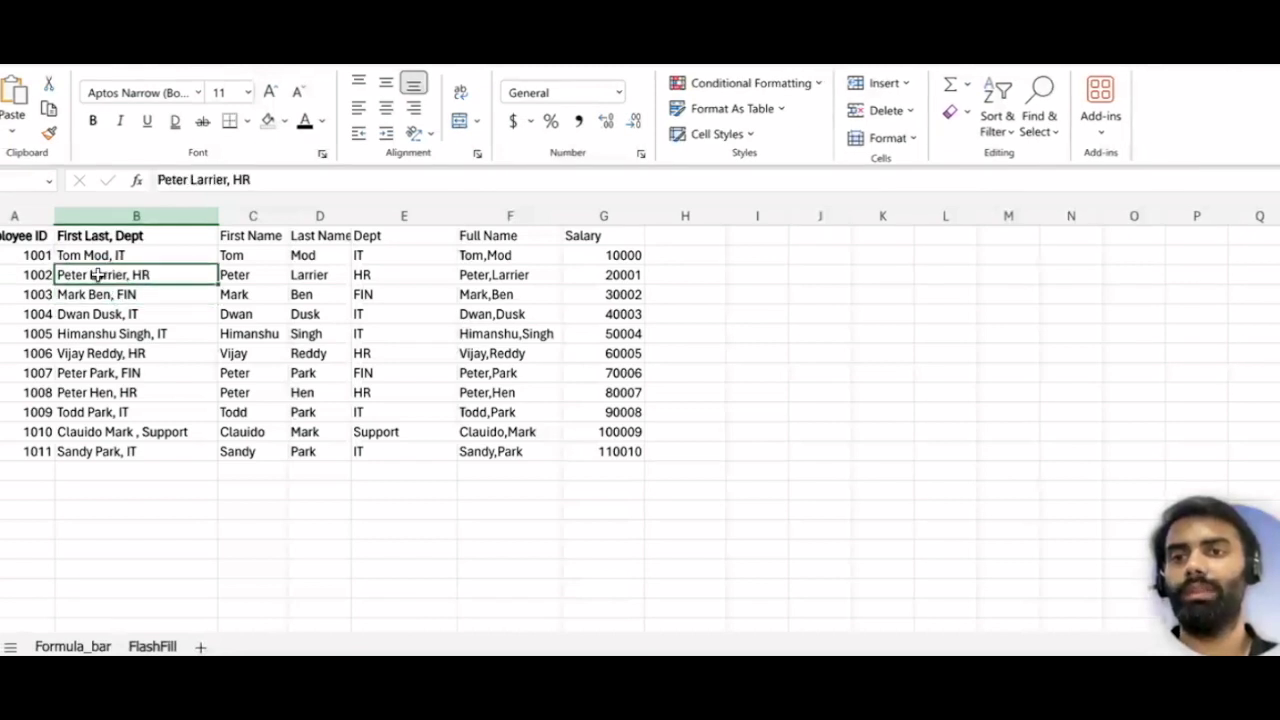
{"action": "left_click", "coordinate": [752, 134]}
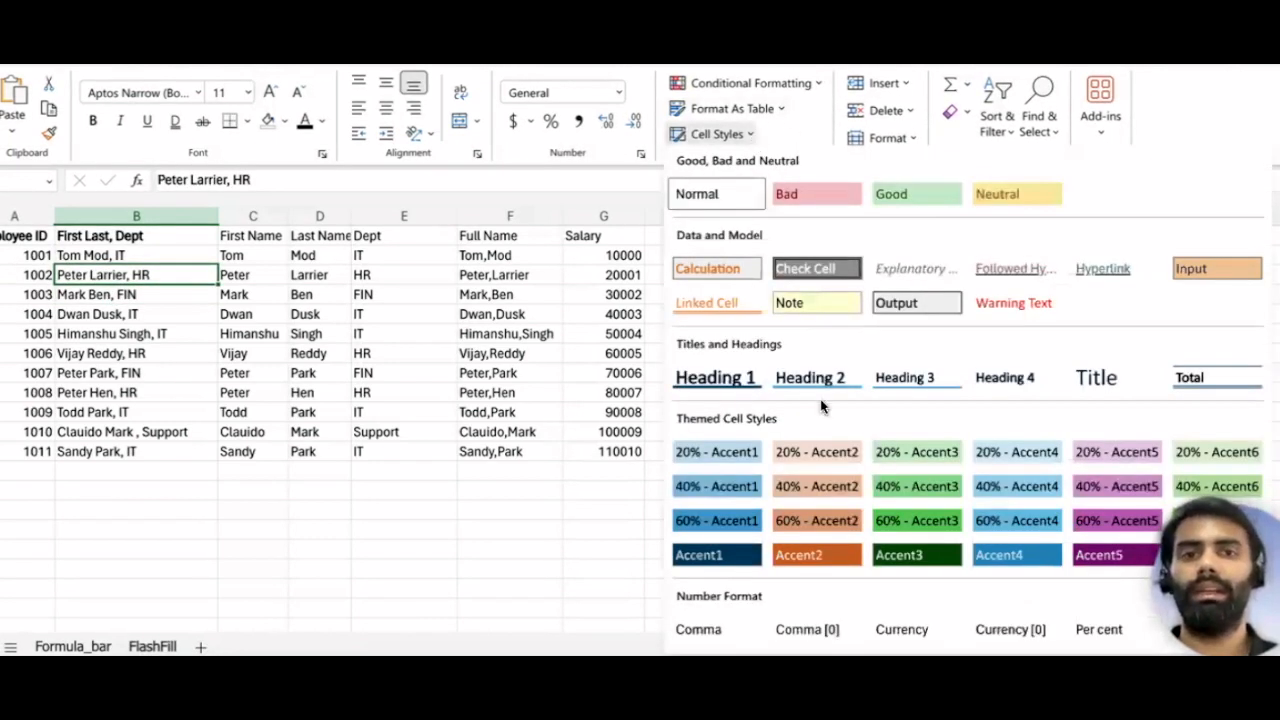
{"action": "left_click", "coordinate": [718, 450]}
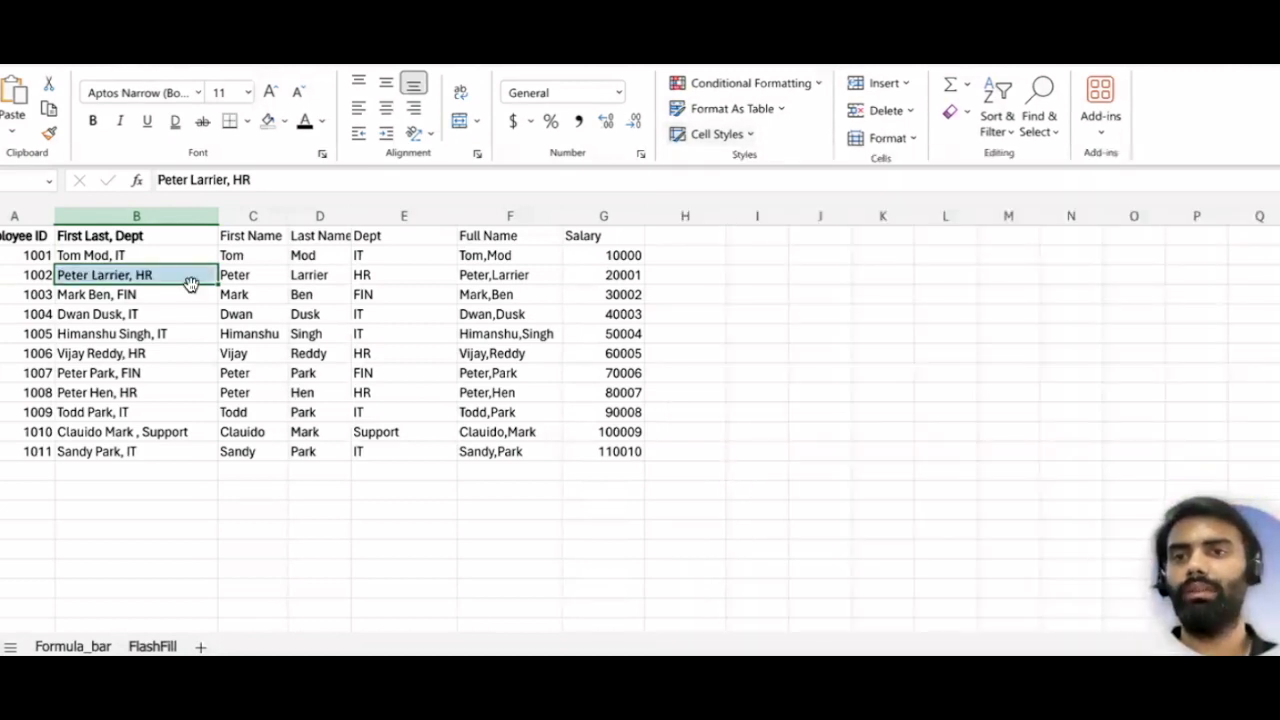
- Try the Calculation cell style on the second data cell in column B, and replace it with 40% - Accent3
{"action": "left_click", "coordinate": [752, 134]}
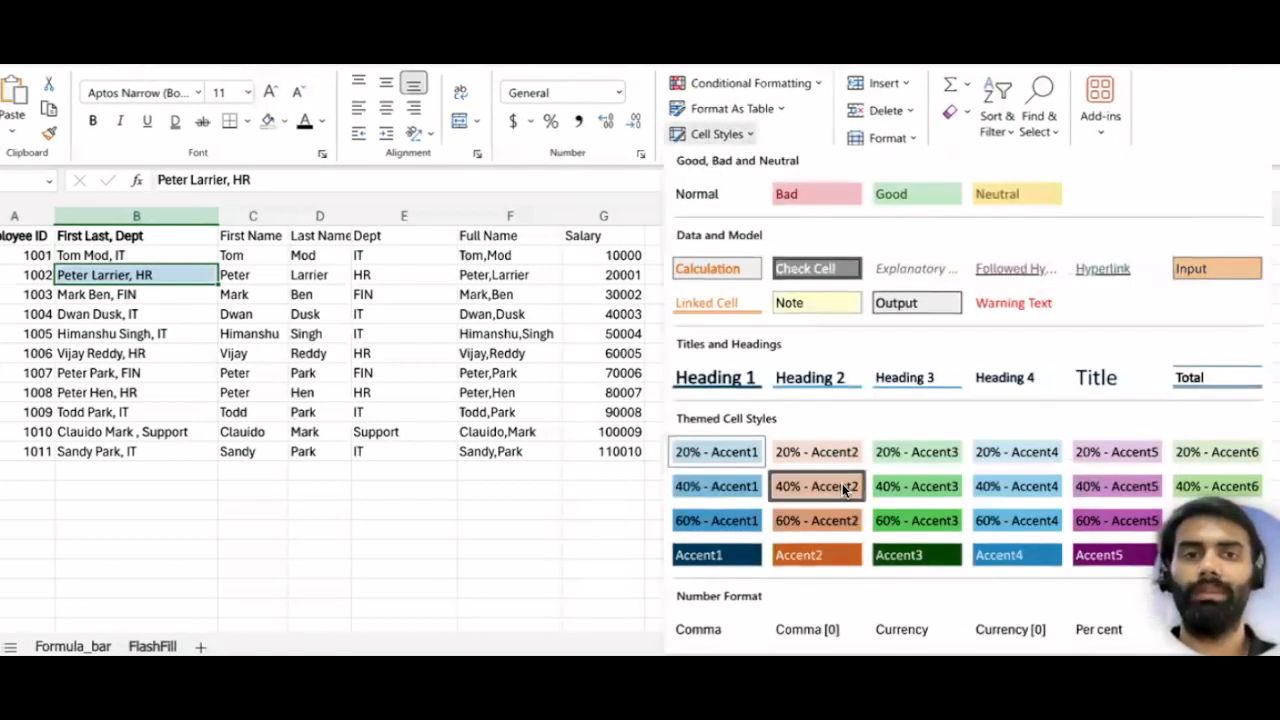
{"action": "left_click", "coordinate": [733, 280]}
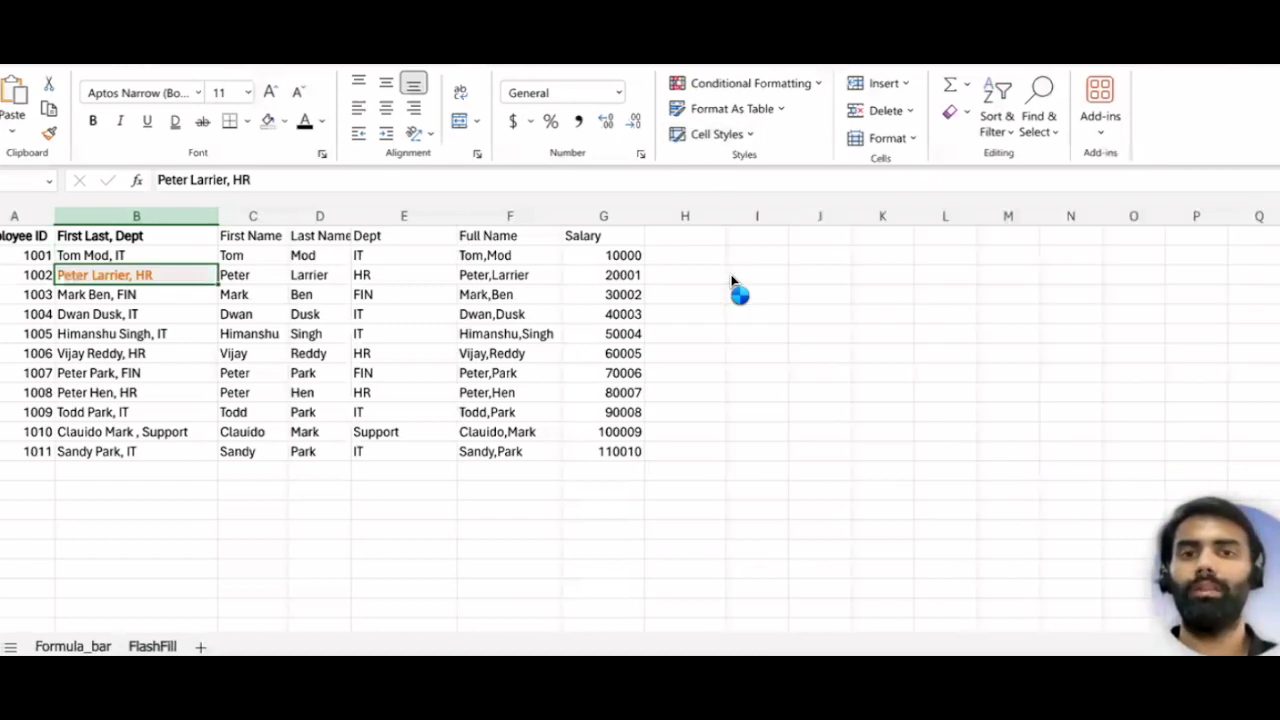
{"action": "left_click", "coordinate": [155, 314]}
{"action": "left_click", "coordinate": [102, 275]}
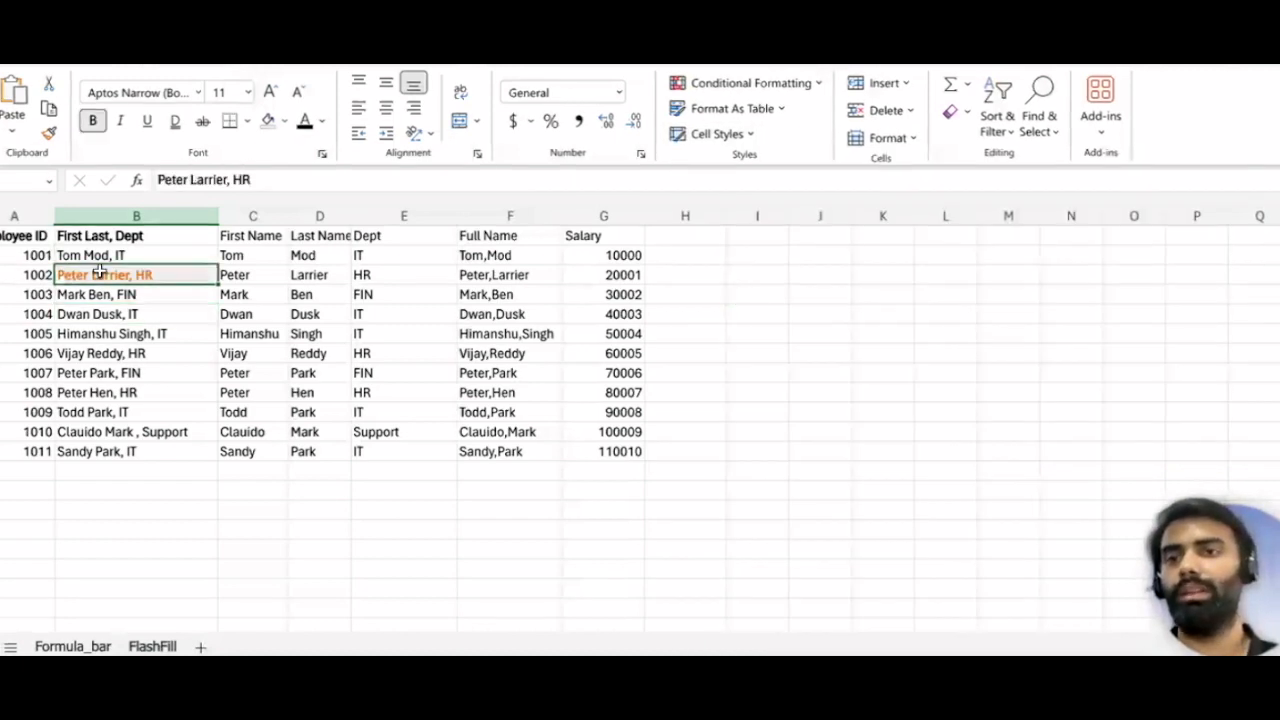
{"action": "left_click", "coordinate": [750, 134]}
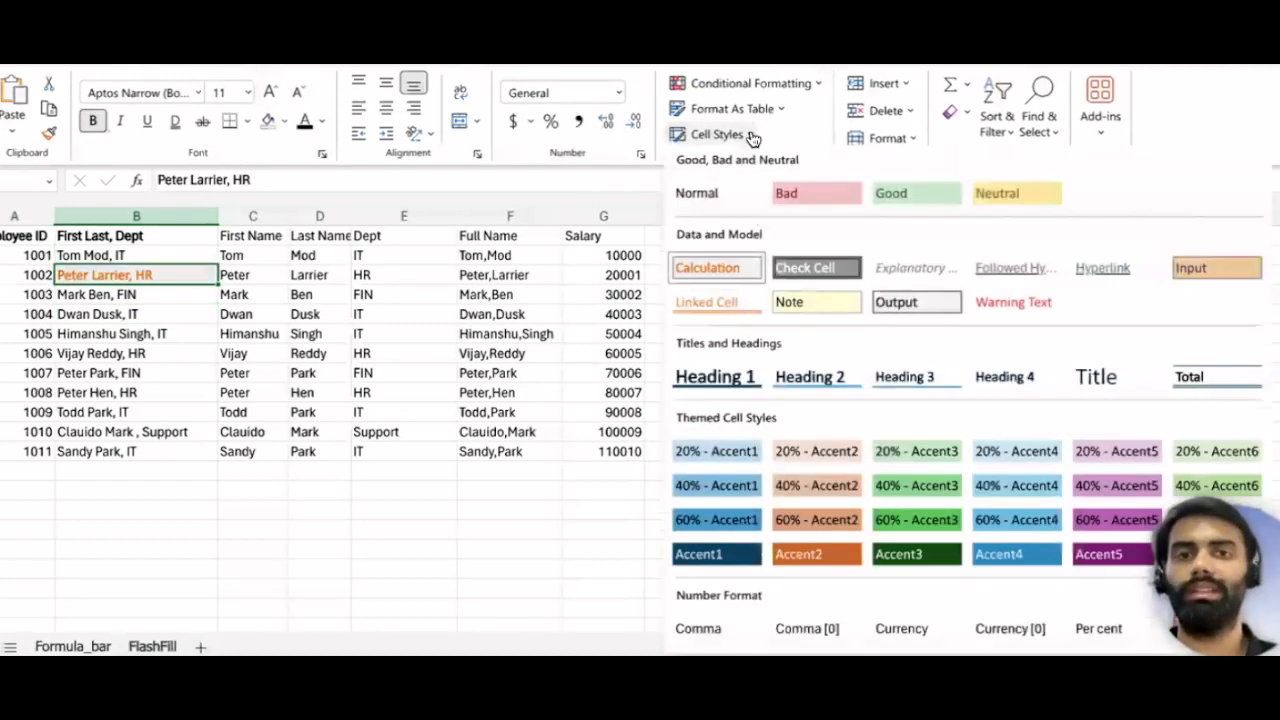
{"action": "left_click", "coordinate": [922, 489]}
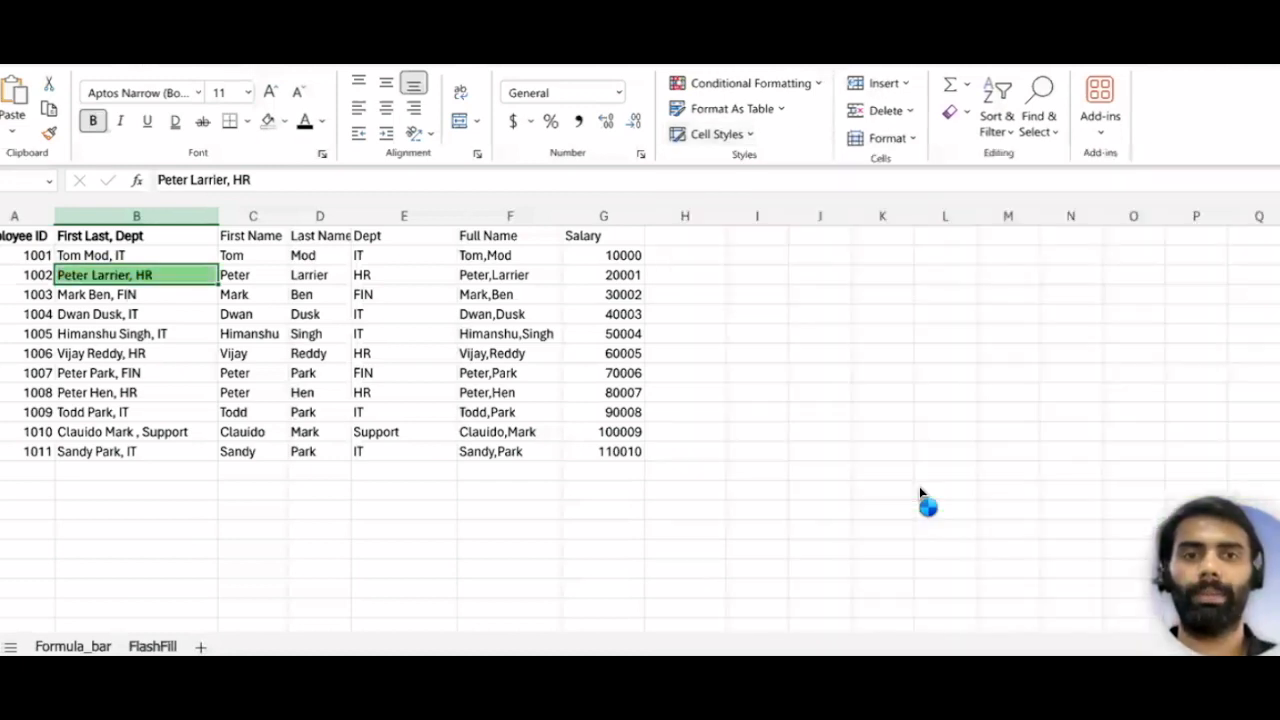
- Reset the second data cell in column B to the Normal cell style
{"action": "left_click", "coordinate": [743, 140]}
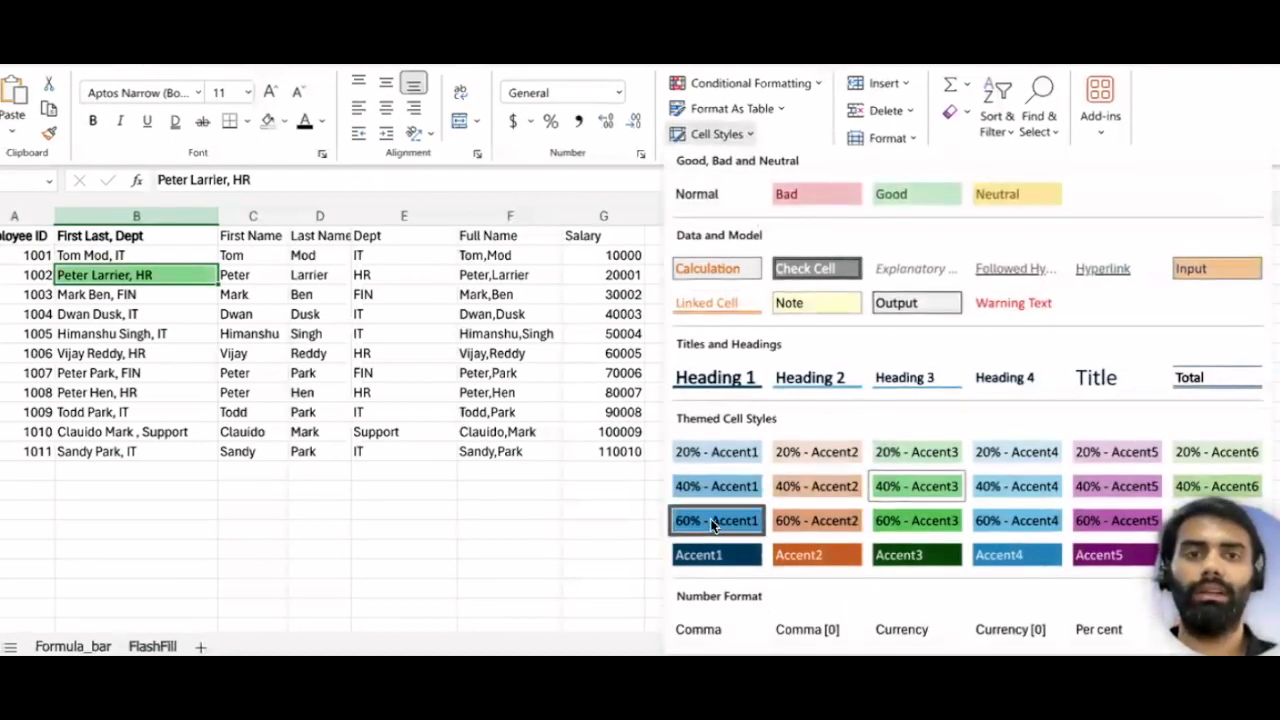
{"action": "left_click", "coordinate": [697, 194]}
{"action": "left_click", "coordinate": [677, 330]}
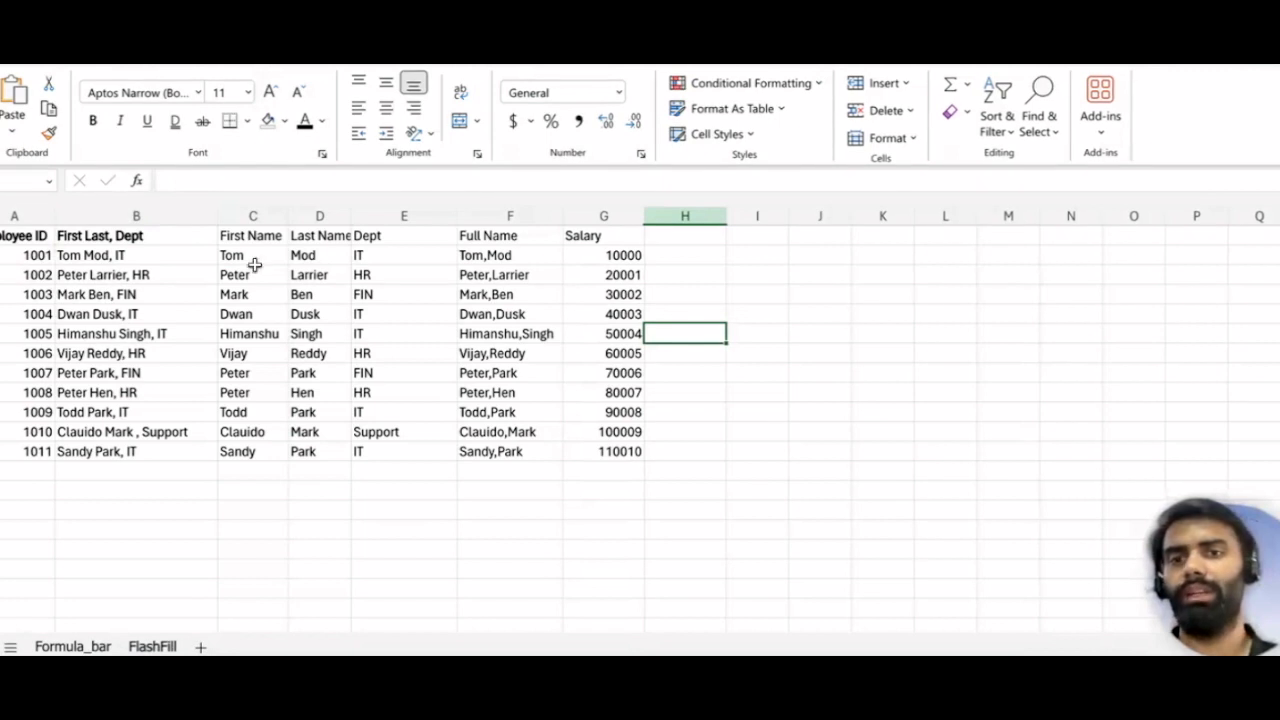
- Apply the Heading 1 cell style to the whole header row, from Employee ID to Salary
{"action": "left_click_drag", "start_coordinate": [28, 236], "coordinate": [617, 236]}
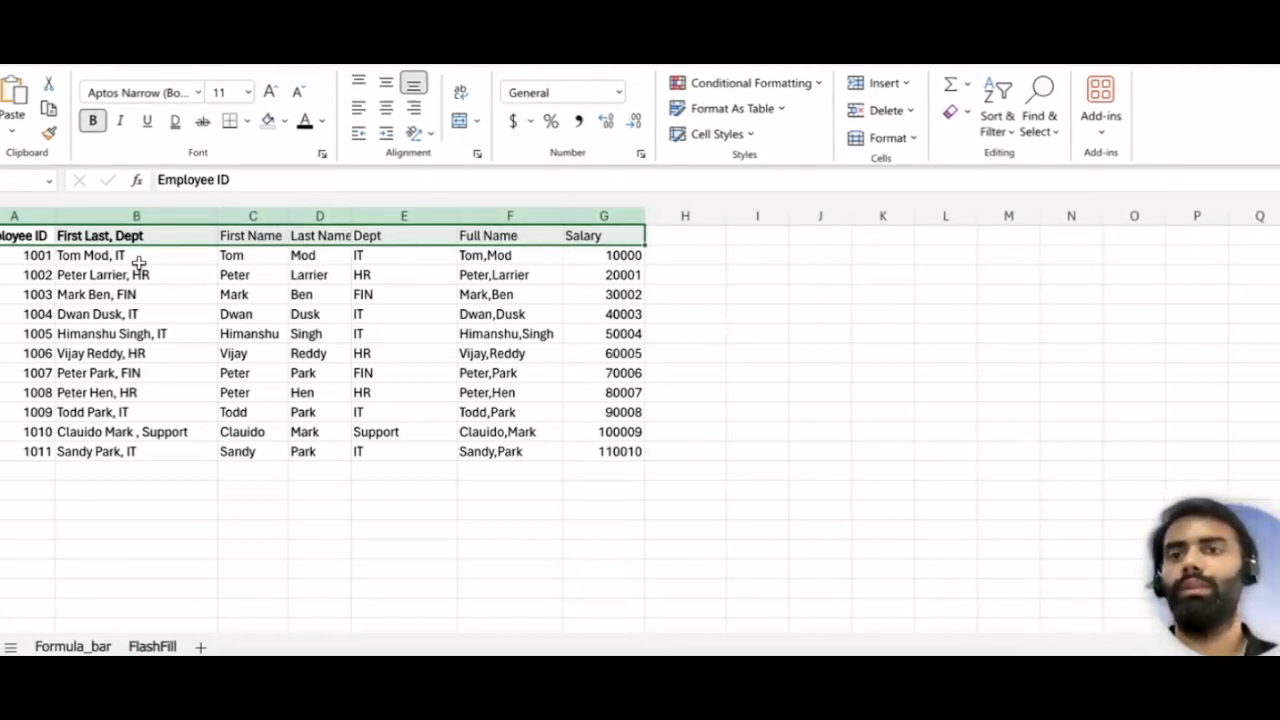
{"action": "left_click", "coordinate": [196, 93]}
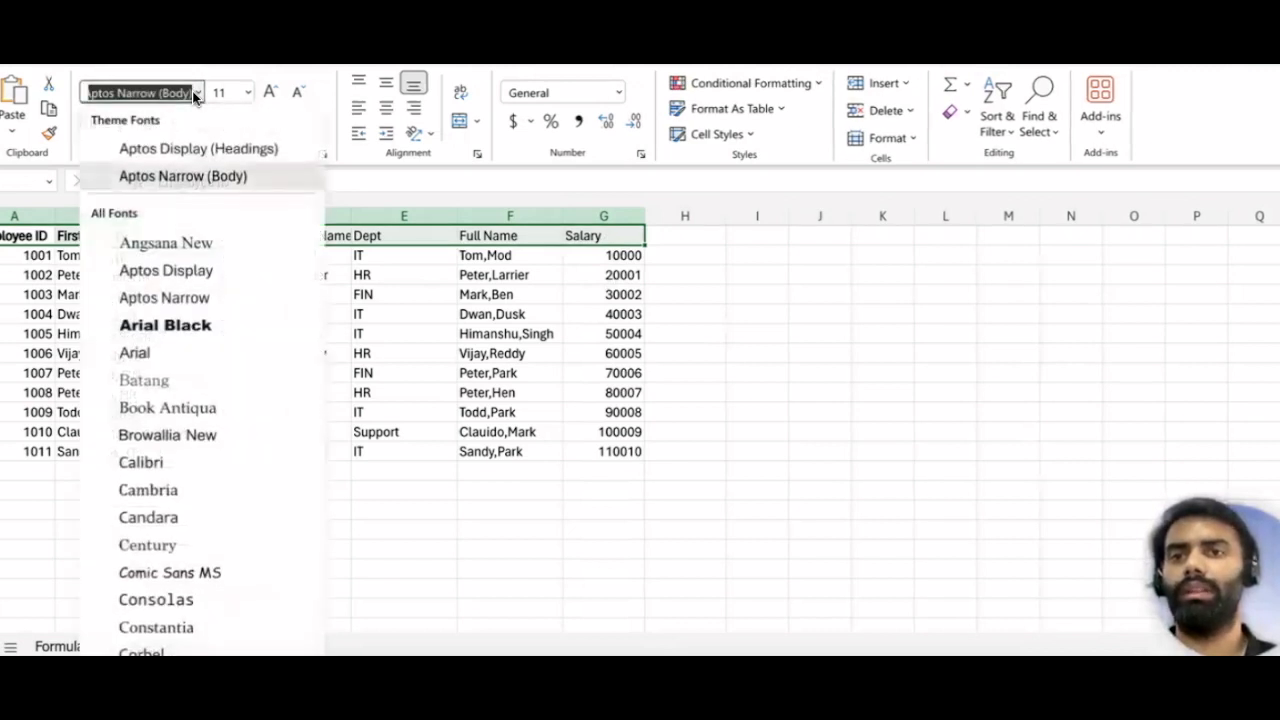
{"action": "left_click", "coordinate": [755, 139]}
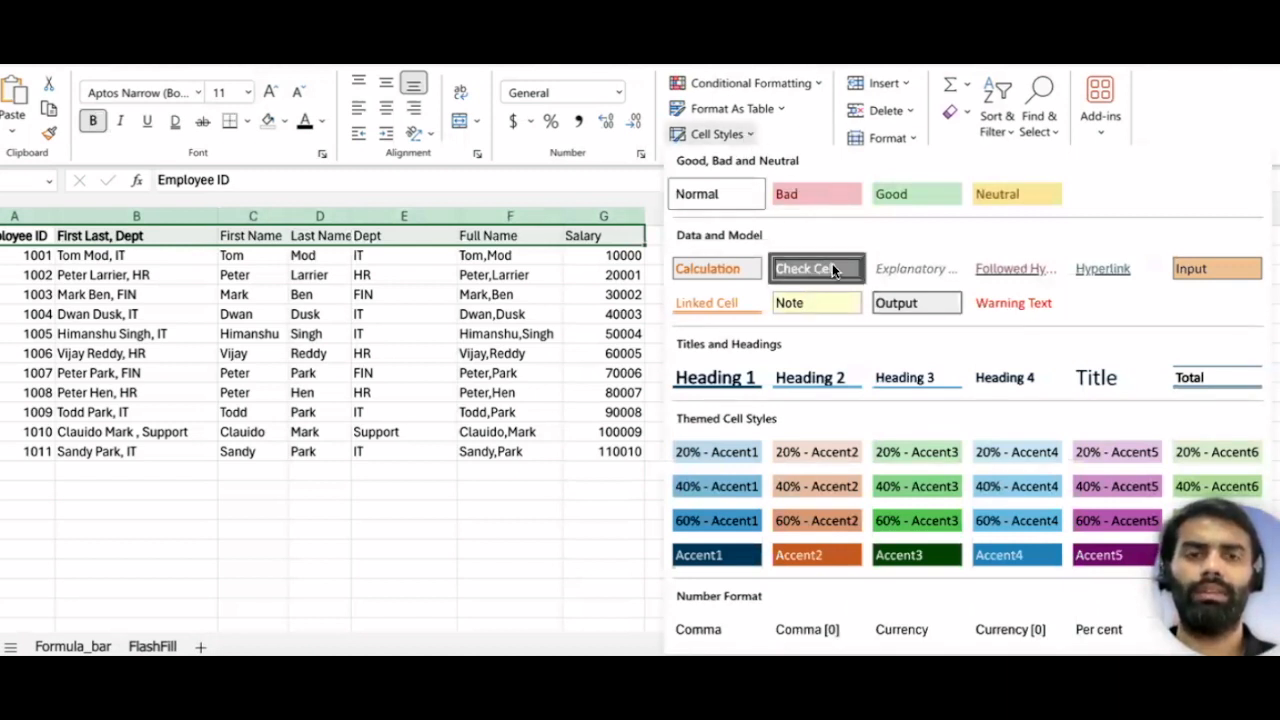
{"action": "left_click", "coordinate": [718, 378]}
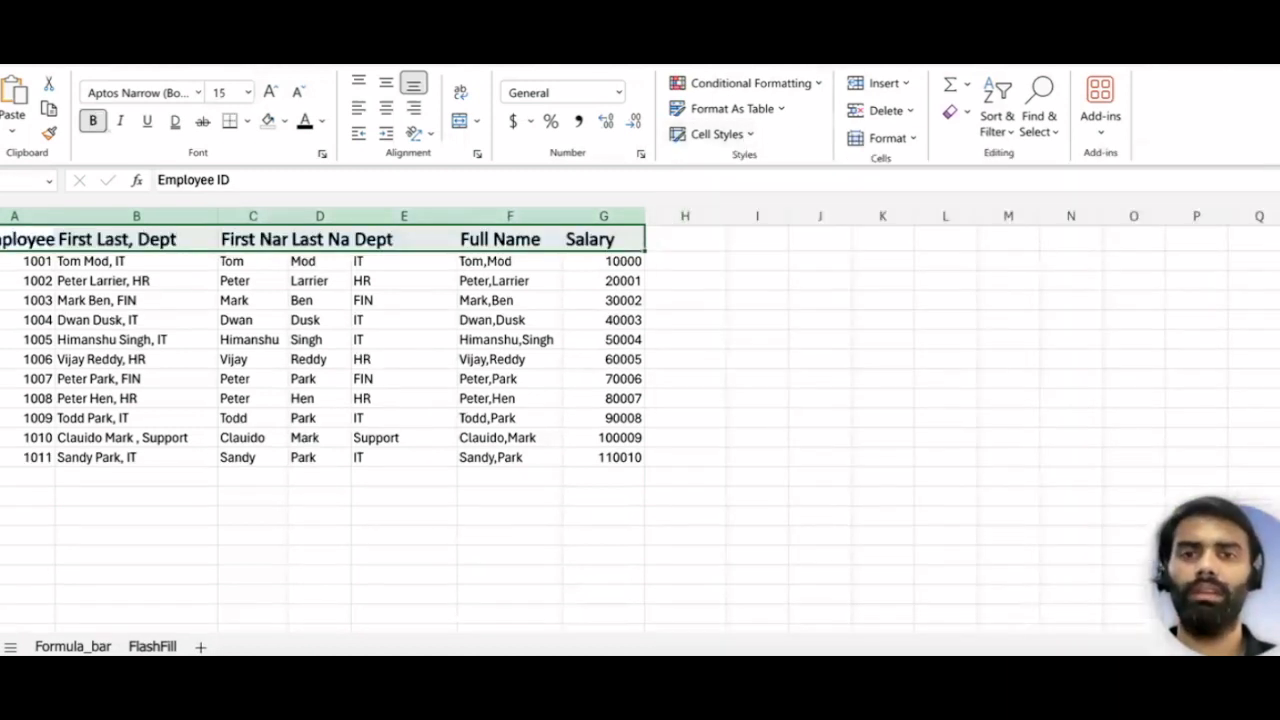
- AutoFit the widths of the First Name and Last Name columns to their headings
{"action": "double_click", "coordinate": [289, 222]}
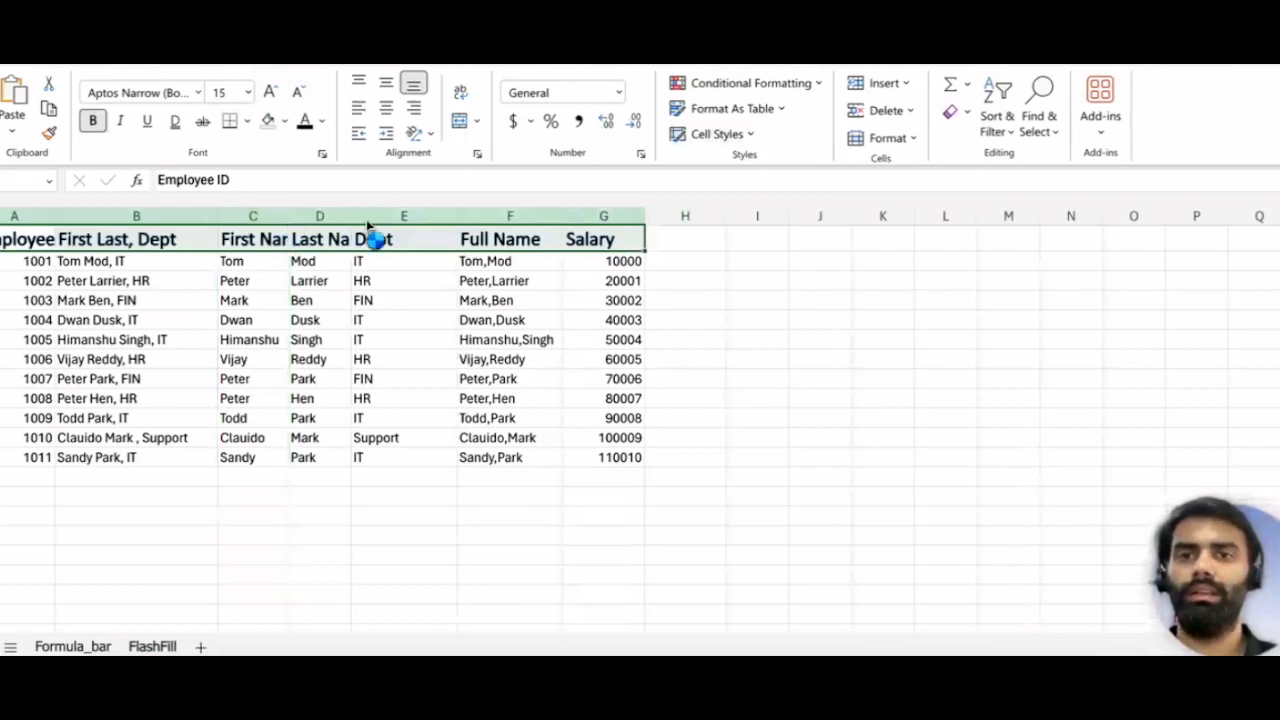
{"action": "double_click", "coordinate": [377, 221]}
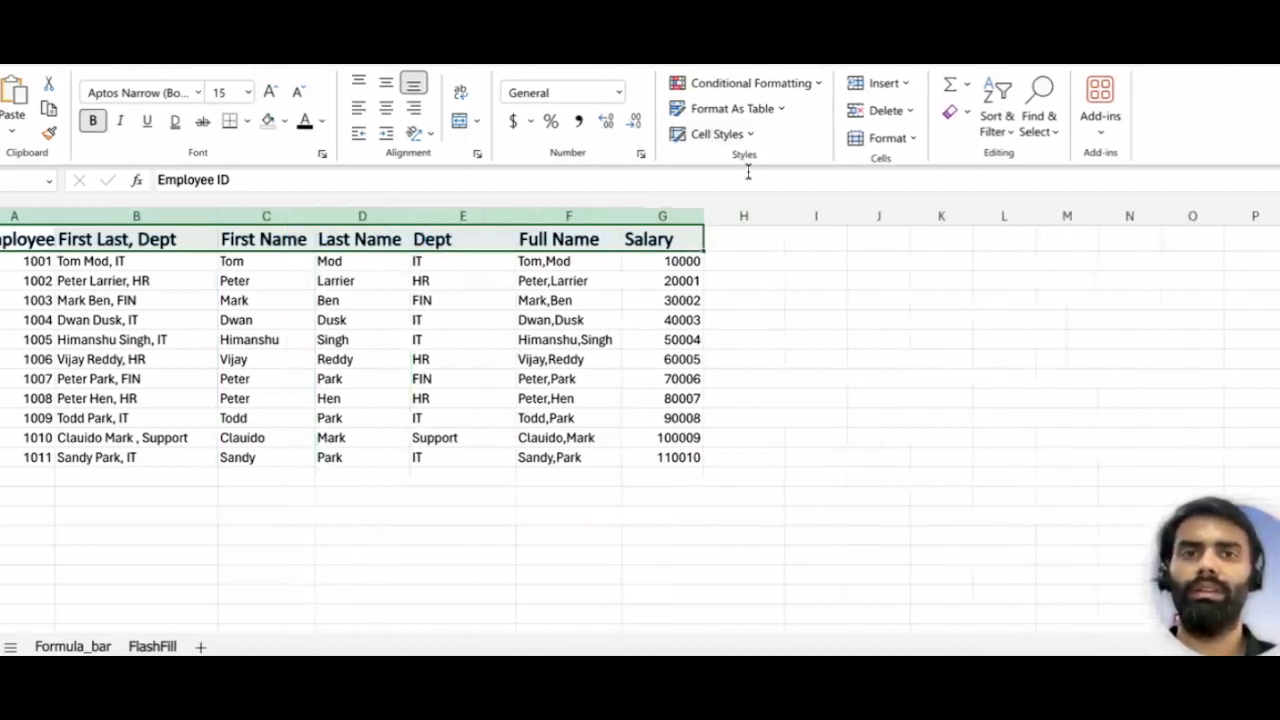
{"action": "left_click", "coordinate": [766, 278]}
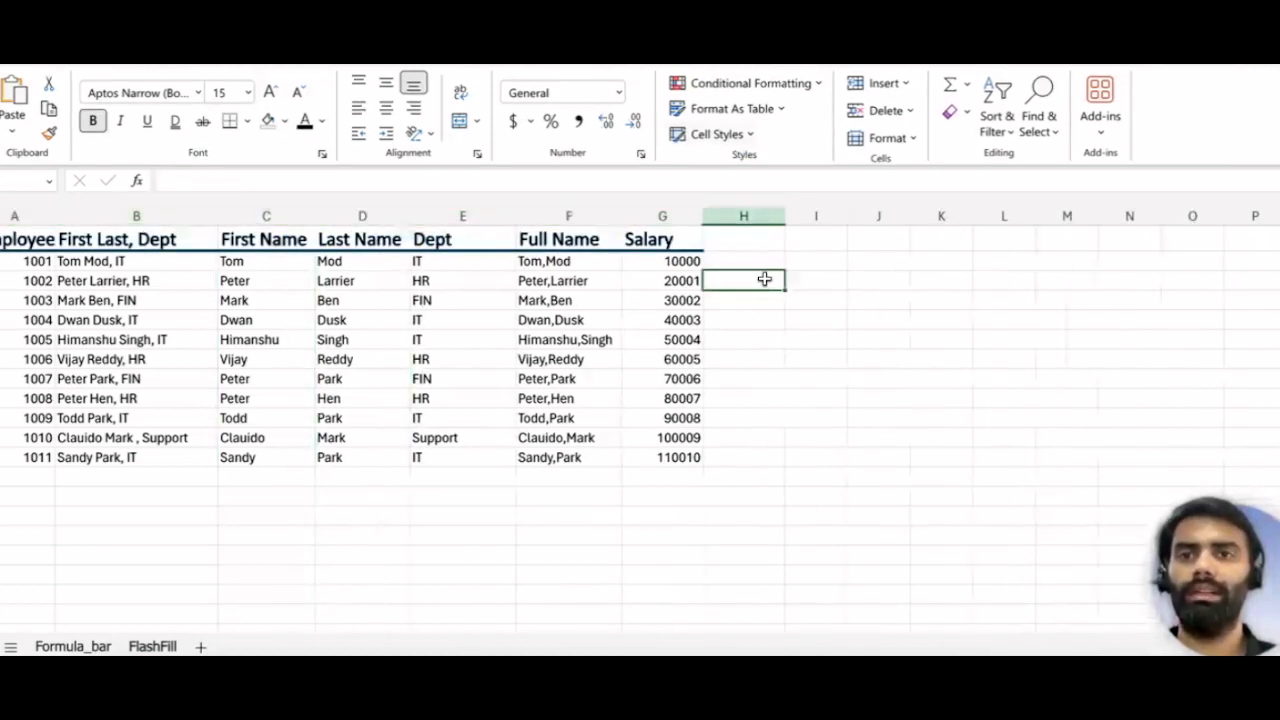
- Set the font of all employee data rows below the header to Calibri, size 12
{"action": "left_click", "coordinate": [32, 258]}
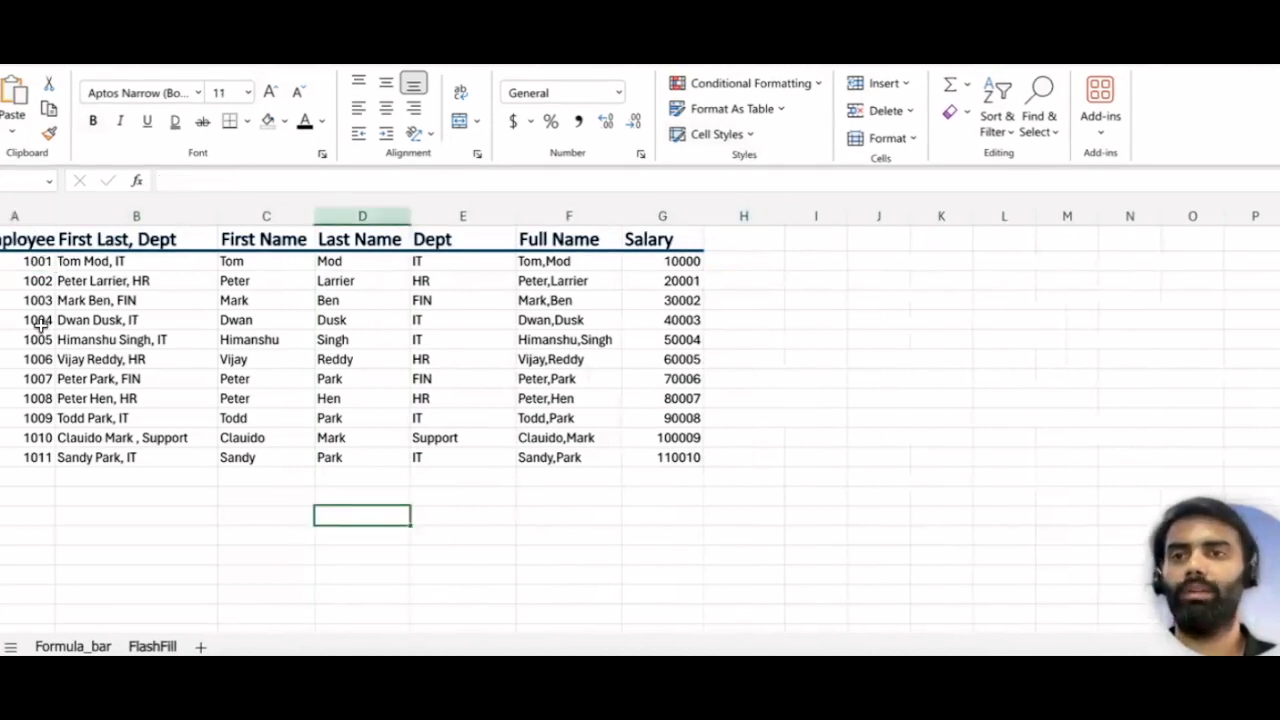
{"action": "left_click_drag", "start_coordinate": [9, 265], "coordinate": [660, 451]}
{"action": "left_click", "coordinate": [197, 93]}
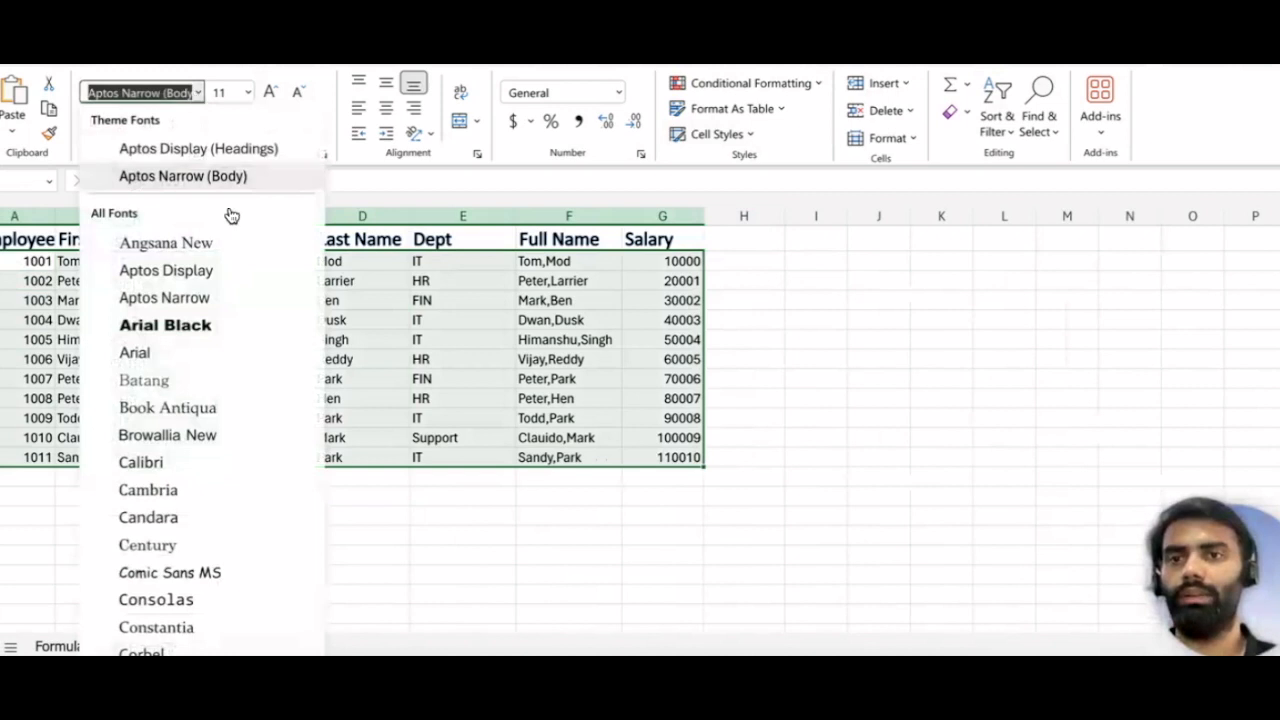
{"action": "scroll", "coordinate": [183, 405], "scroll_direction": "down", "scroll_amount": 1}
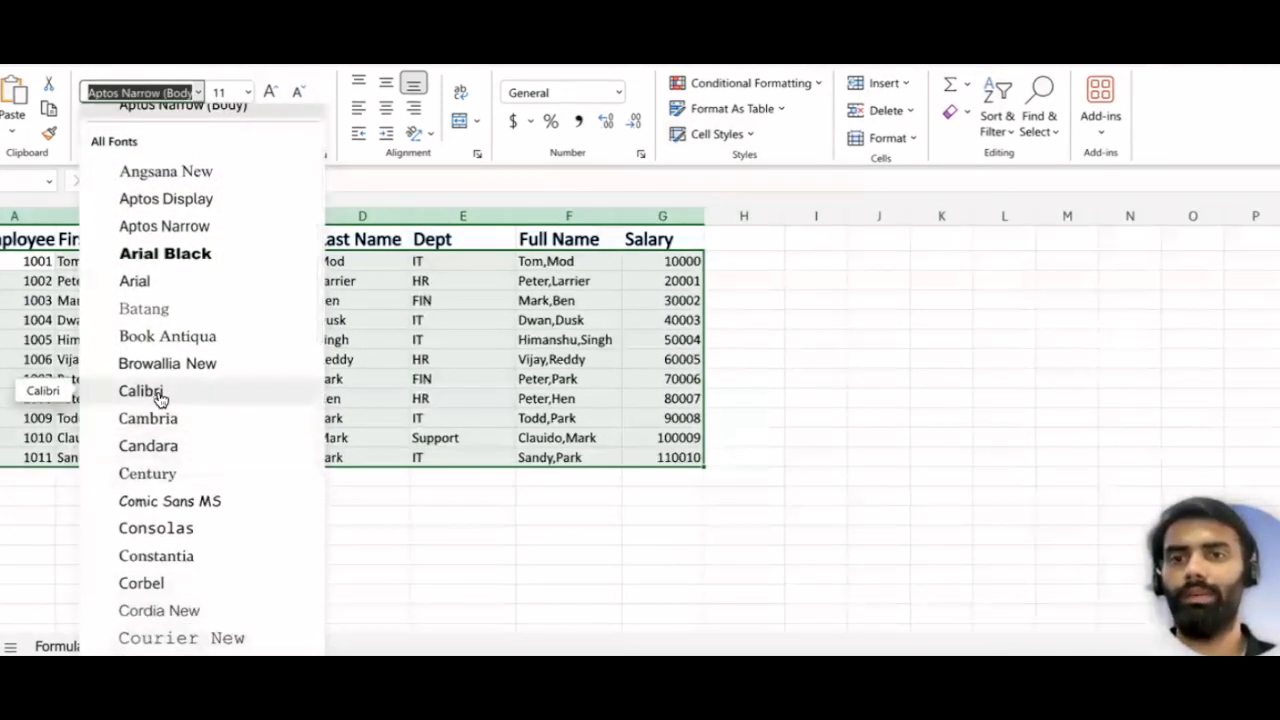
{"action": "left_click", "coordinate": [160, 397]}
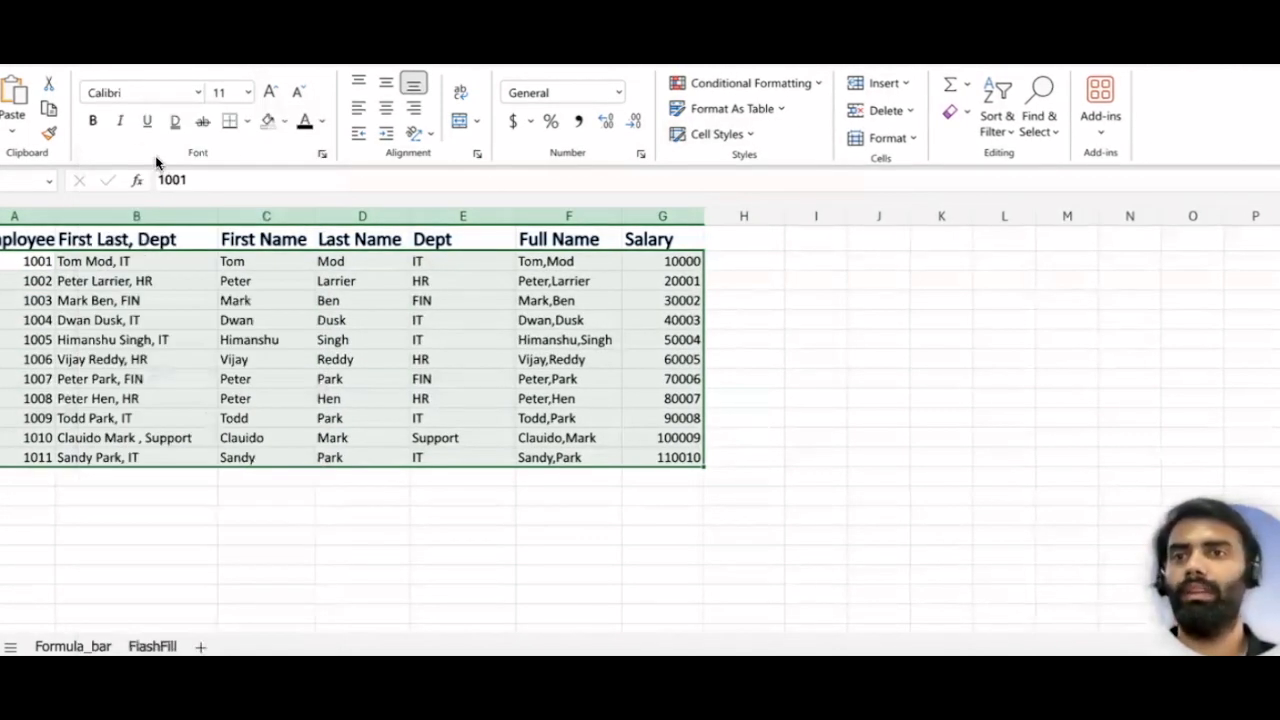
{"action": "left_click", "coordinate": [270, 93]}
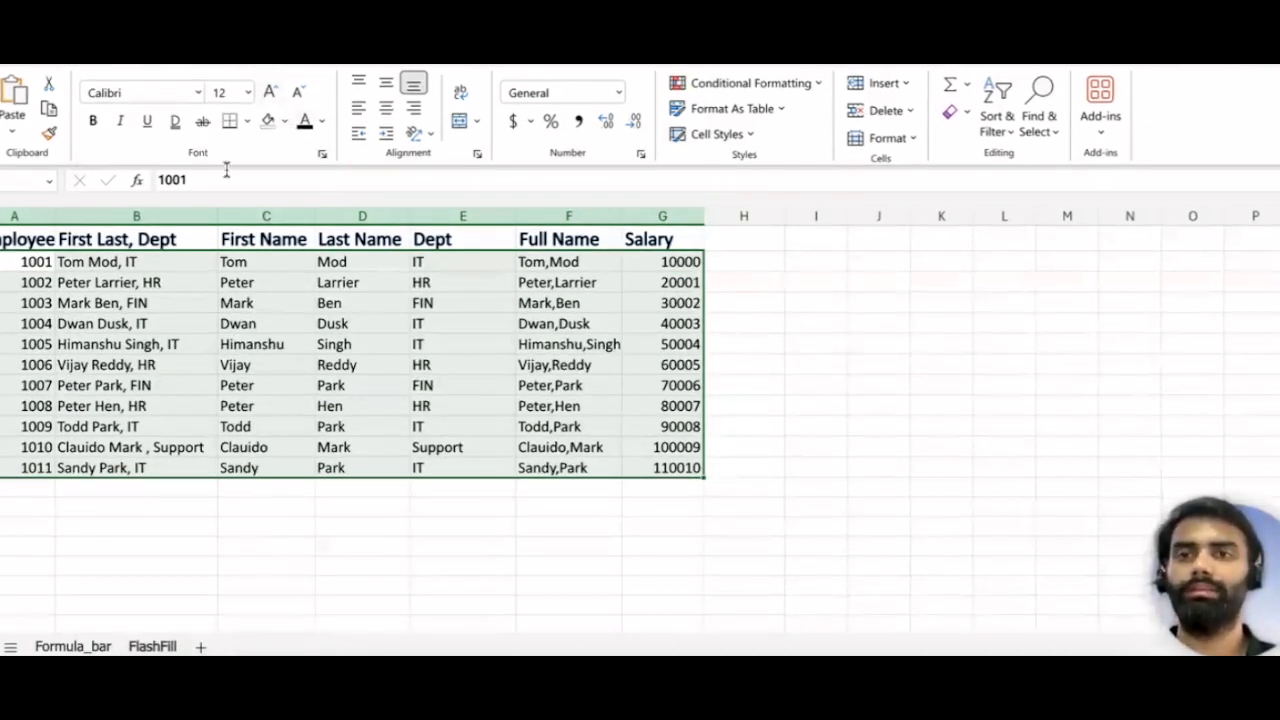
- Fill all employee data rows with the theme colour Dark Blue, Text 2, Lighter 90%
{"action": "left_click", "coordinate": [285, 124]}
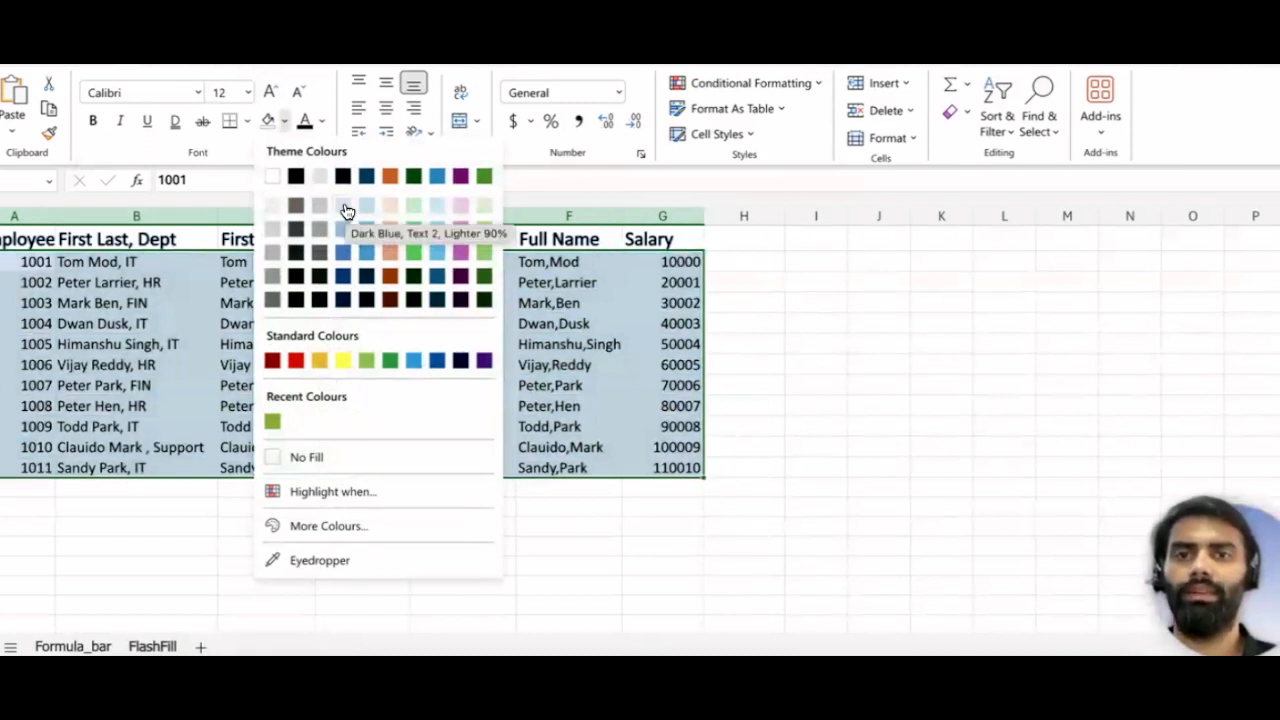
{"action": "left_click", "coordinate": [343, 209]}
{"action": "left_click", "coordinate": [391, 451]}
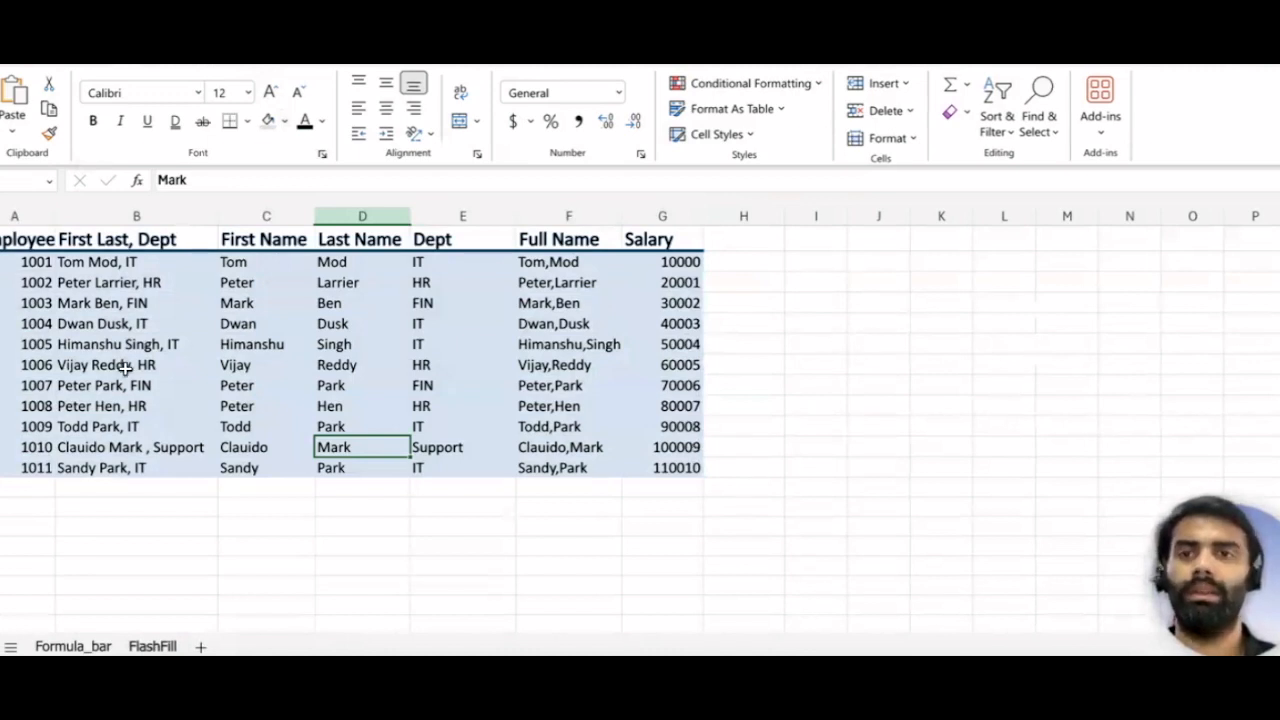
- Apply all borders to the employee data rows below the header
{"action": "left_click_drag", "start_coordinate": [20, 262], "coordinate": [658, 464]}
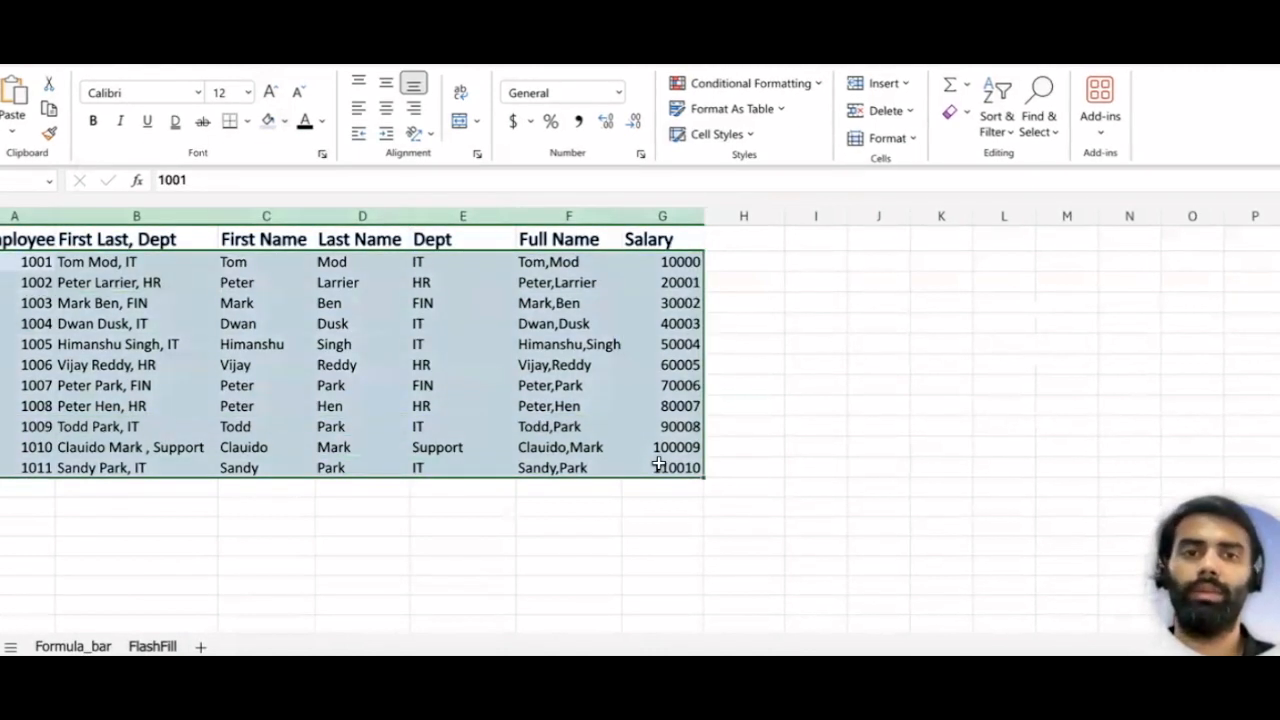
{"action": "left_click", "coordinate": [247, 121]}
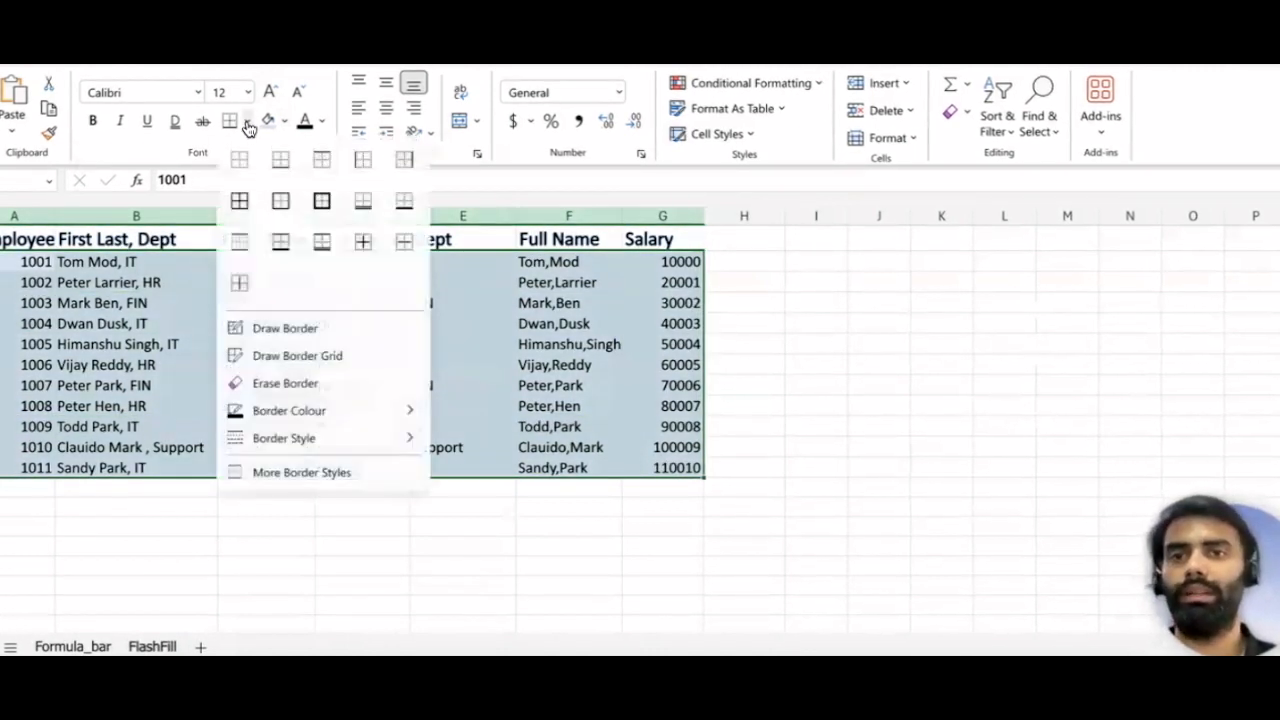
{"action": "left_click", "coordinate": [240, 201]}
{"action": "left_click", "coordinate": [325, 505]}
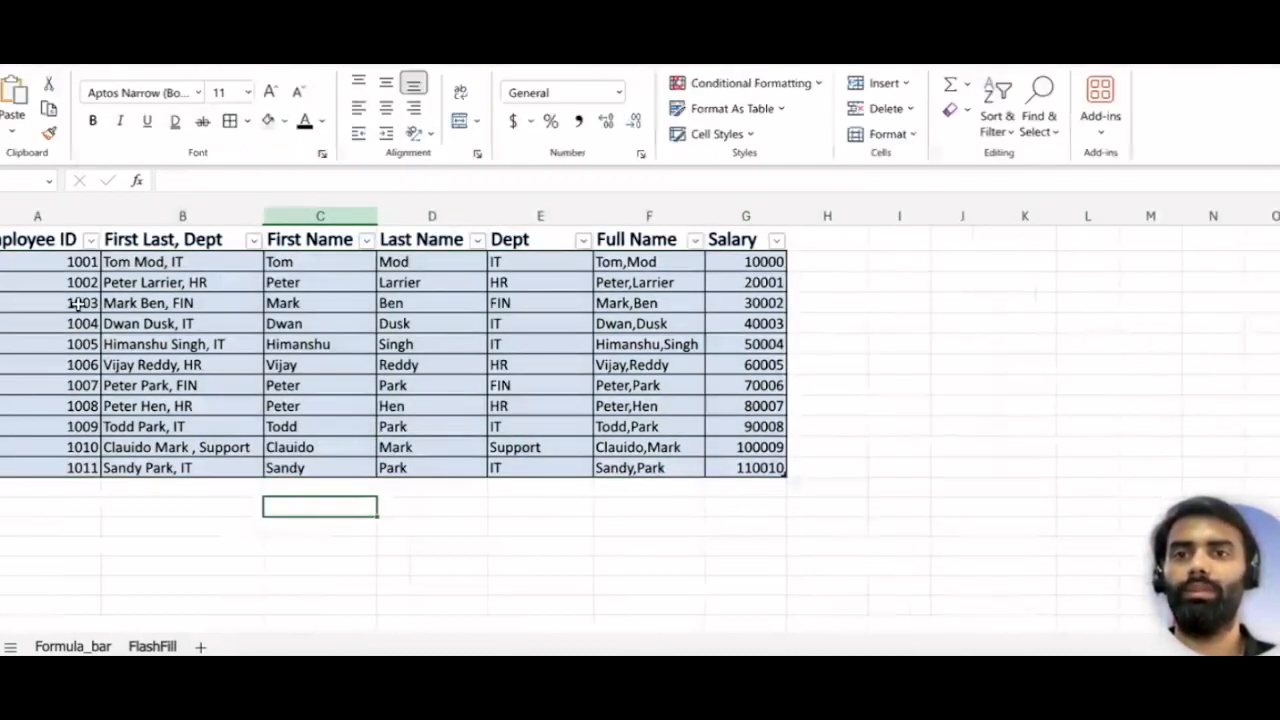
{"action": "left_click", "coordinate": [178, 528]}
{"action": "left_click_drag", "start_coordinate": [29, 260], "coordinate": [746, 477]}
{"action": "left_click", "coordinate": [740, 488]}
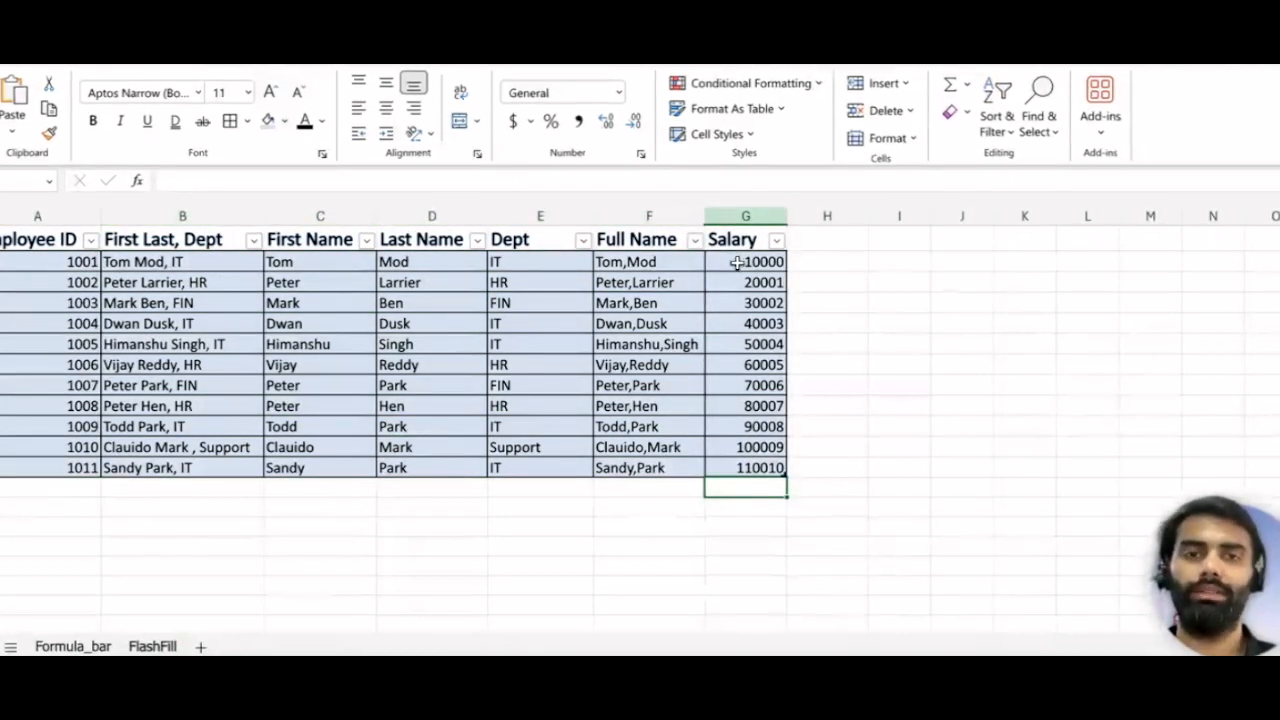
- Format all Salary values below the header as Currency with the ₹ symbol
{"action": "left_click_drag", "start_coordinate": [738, 260], "coordinate": [751, 466]}
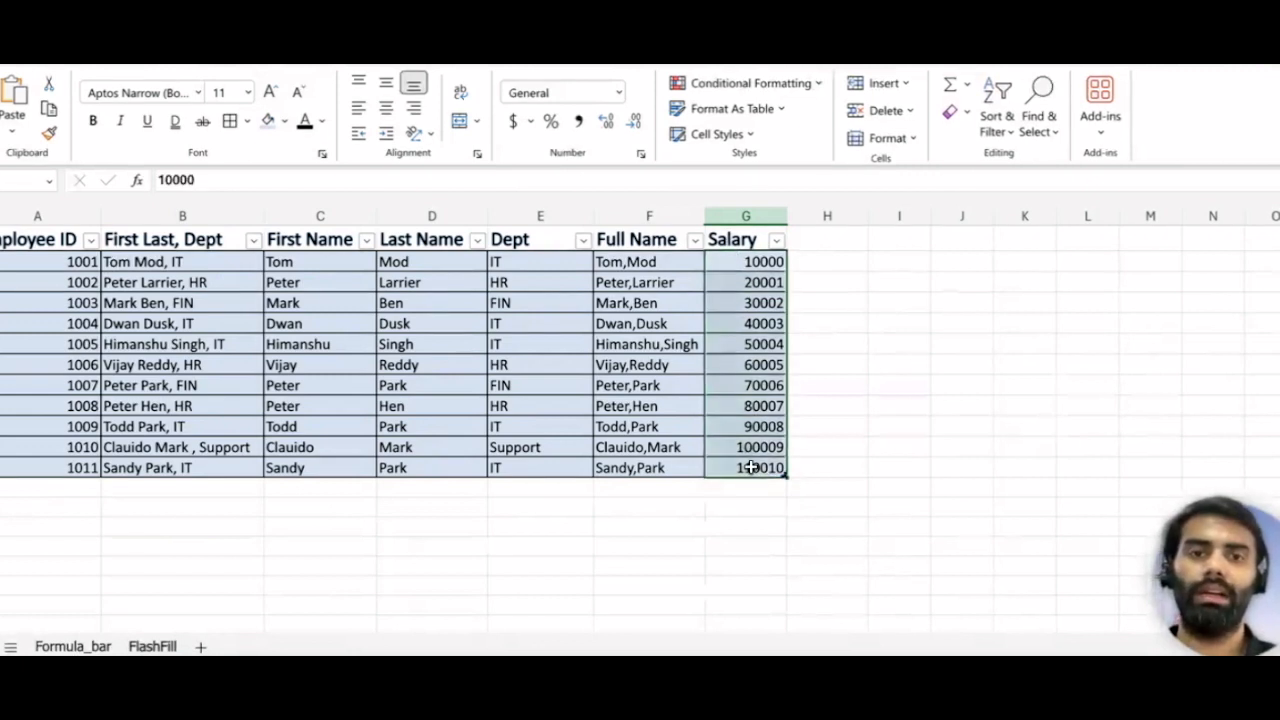
{"action": "right_click", "coordinate": [752, 470]}
{"action": "left_click", "coordinate": [840, 438]}
{"action": "left_click", "coordinate": [1118, 325]}
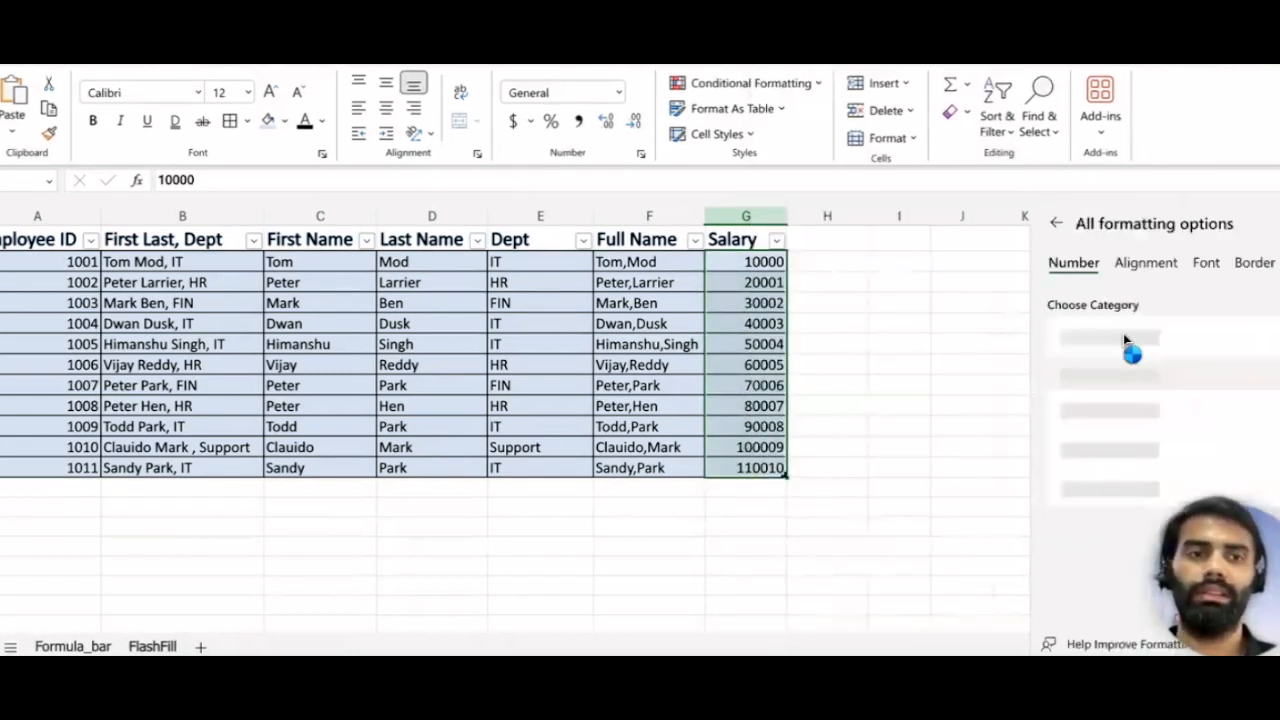
{"action": "left_click", "coordinate": [1125, 347]}
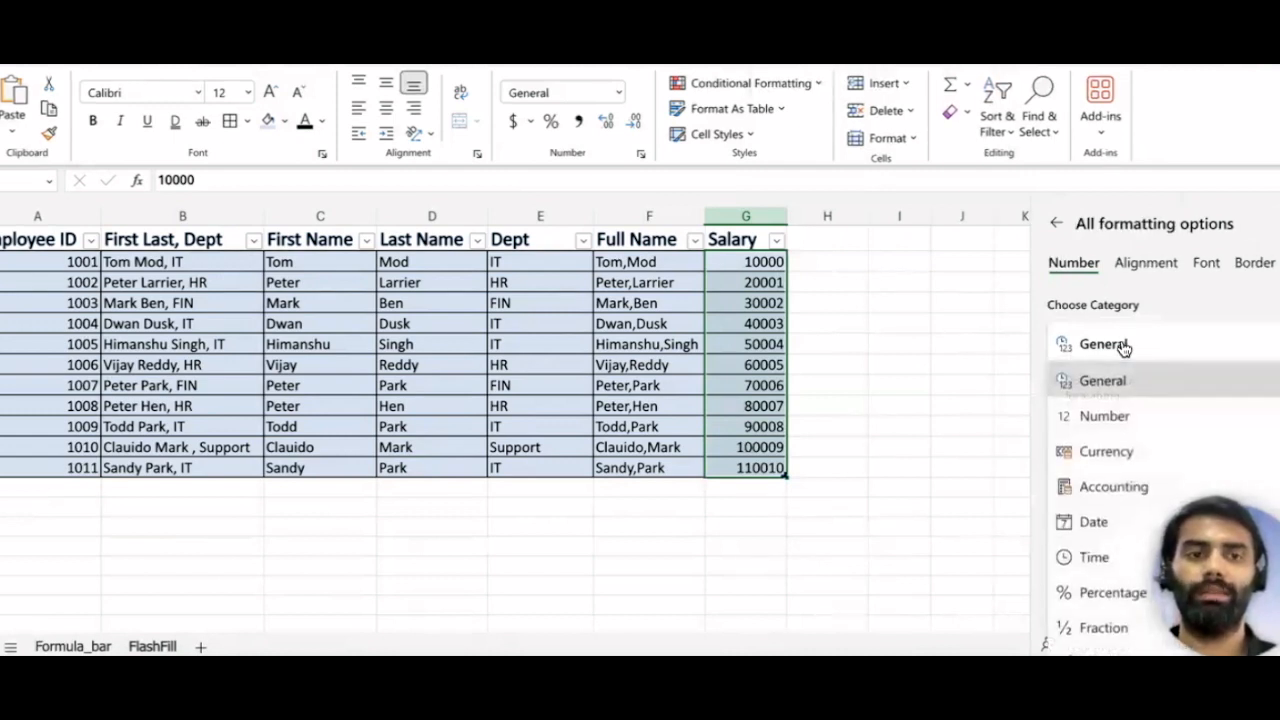
{"action": "left_click", "coordinate": [1090, 462]}
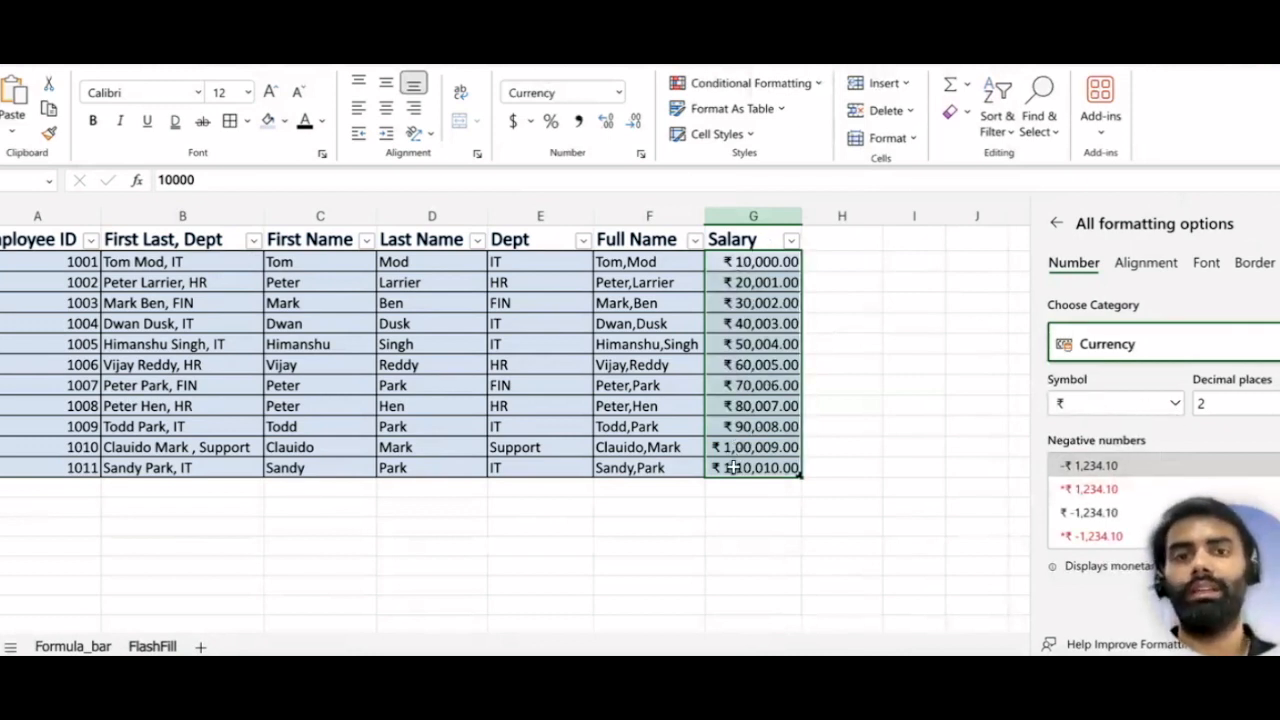
- Set the Salary currency format to 0 decimal places, close the formatting options and deselect the values
{"action": "left_click", "coordinate": [1233, 404]}
{"action": "key", "text": "BackSpace"}
{"action": "type", "text": "0"}
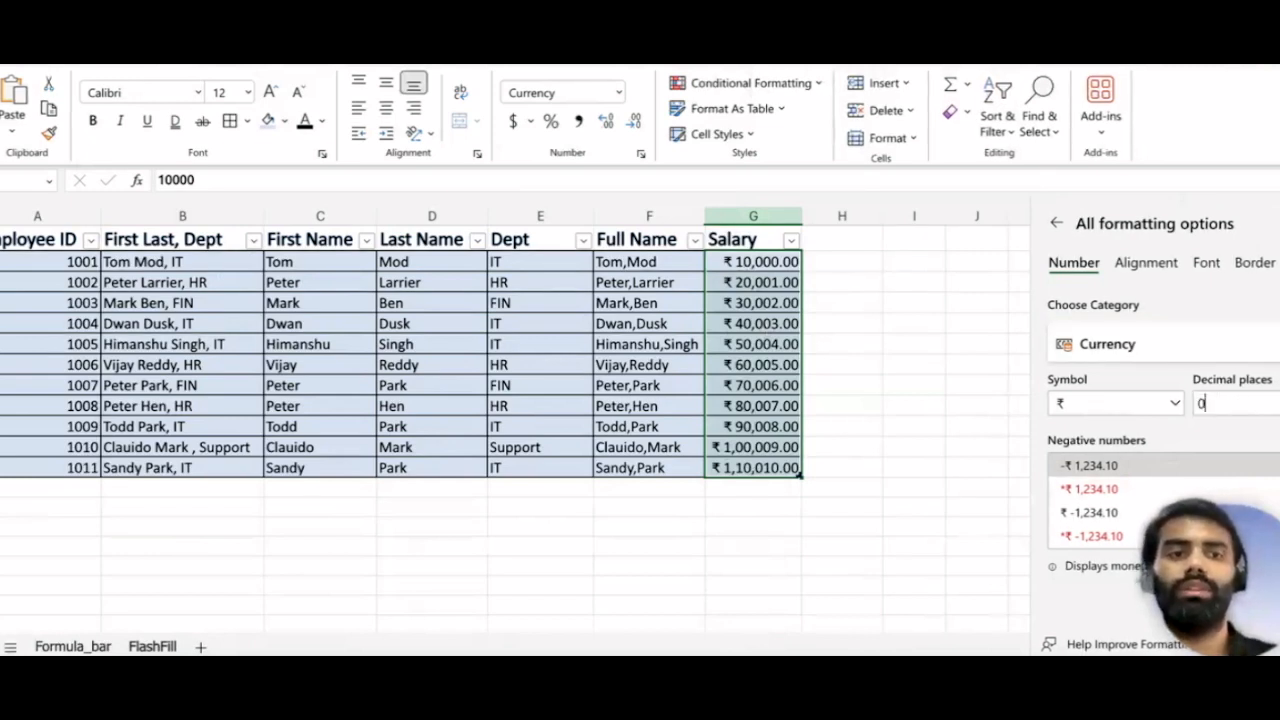
{"action": "key", "text": "Return"}
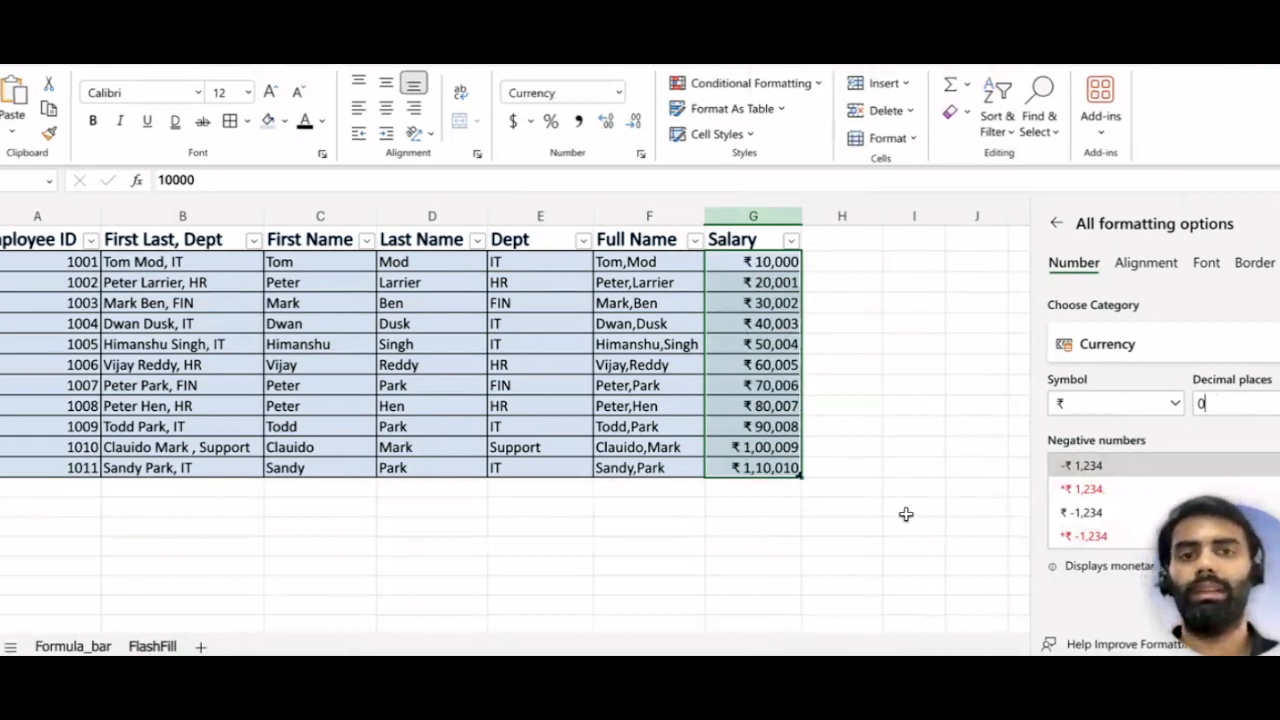
{"action": "key", "text": "Escape"}
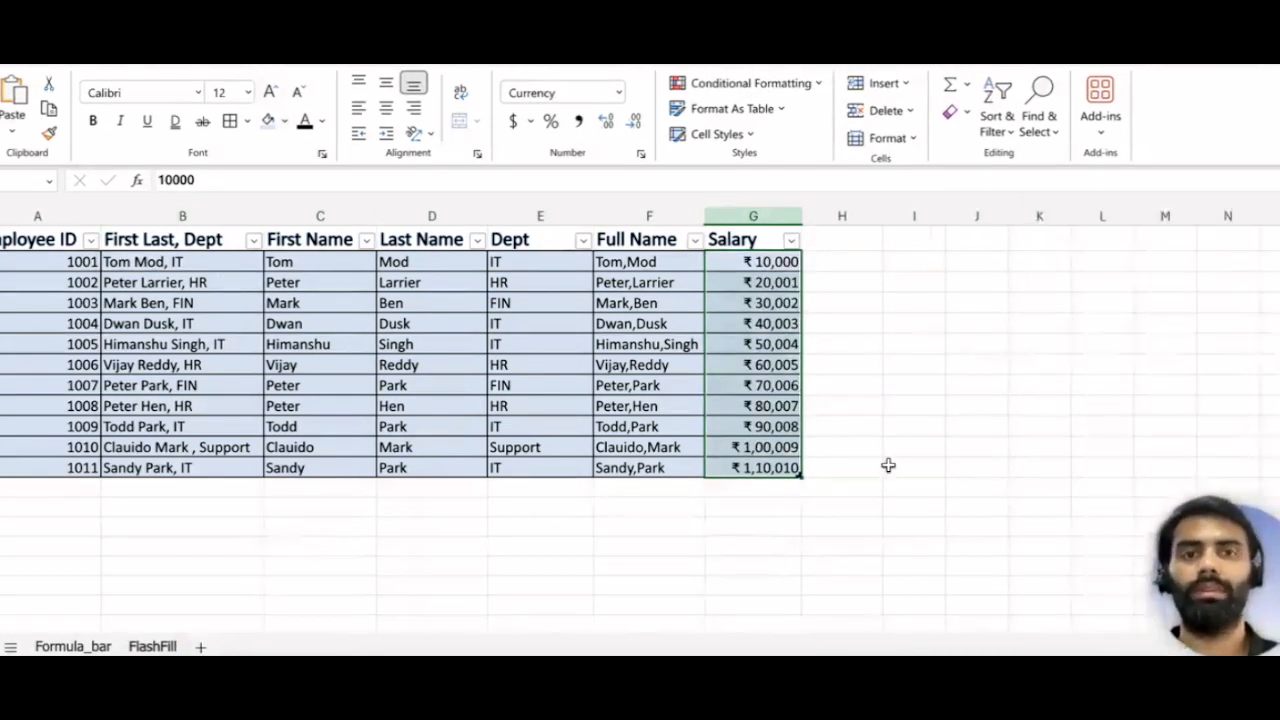
{"action": "left_click", "coordinate": [891, 466]}
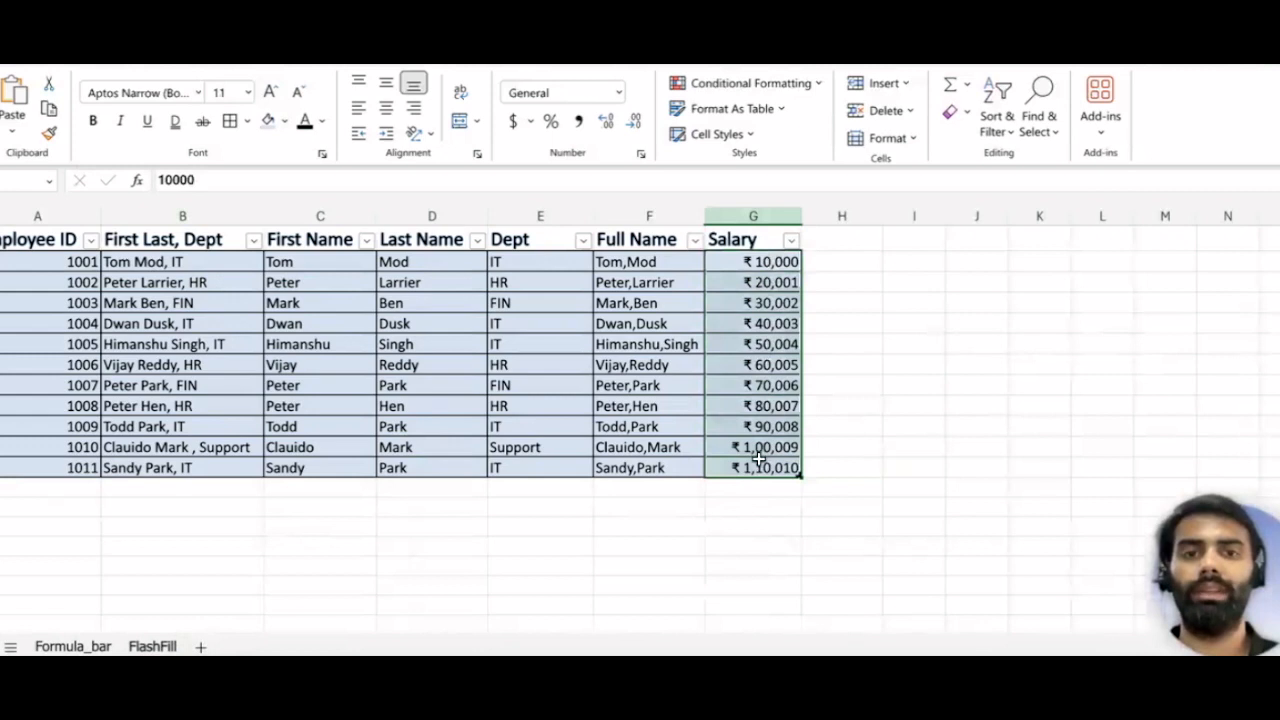
{"action": "left_click", "coordinate": [887, 468]}
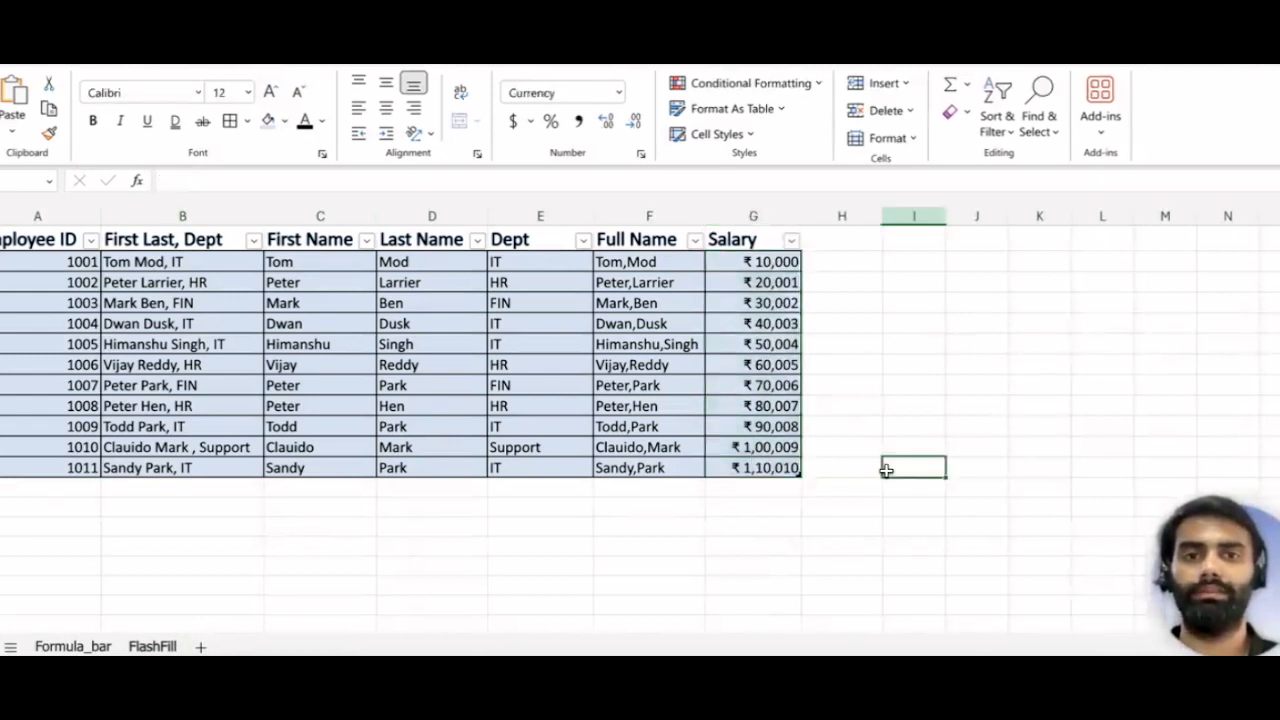